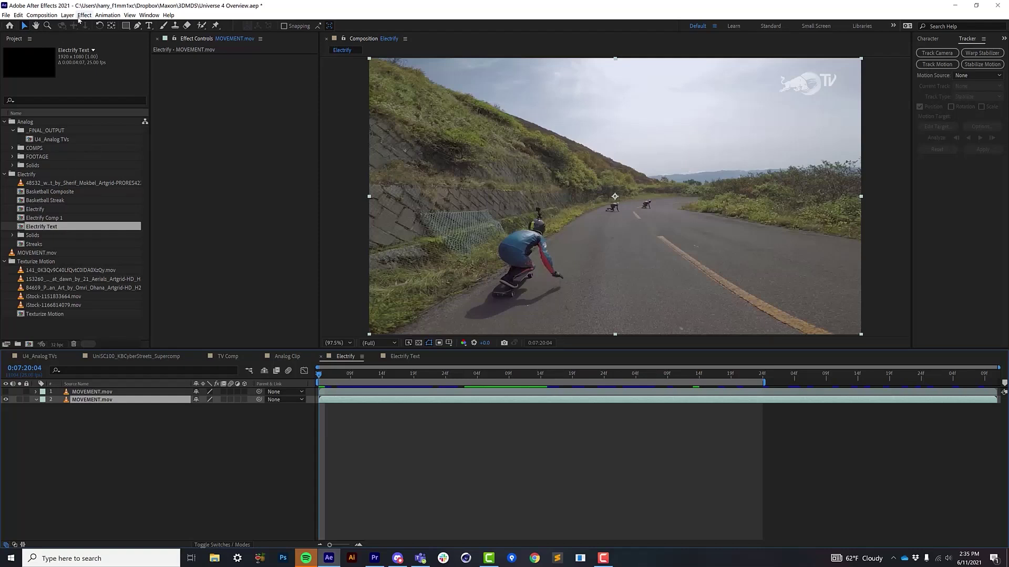
Step: Apply RG Universe Stylize > uni.Electrify to MOVEMENT.mov, scrub ahead, and open the Noise Source list
{"action": "left_click", "coordinate": [81, 15]}
{"action": "mouse_move", "coordinate": [159, 263]}
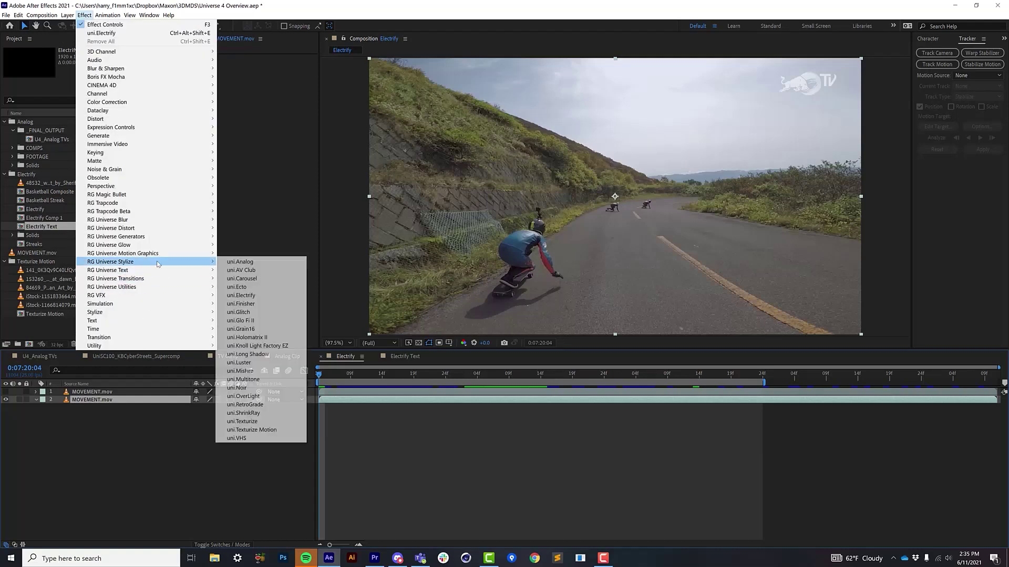
{"action": "left_click", "coordinate": [242, 295]}
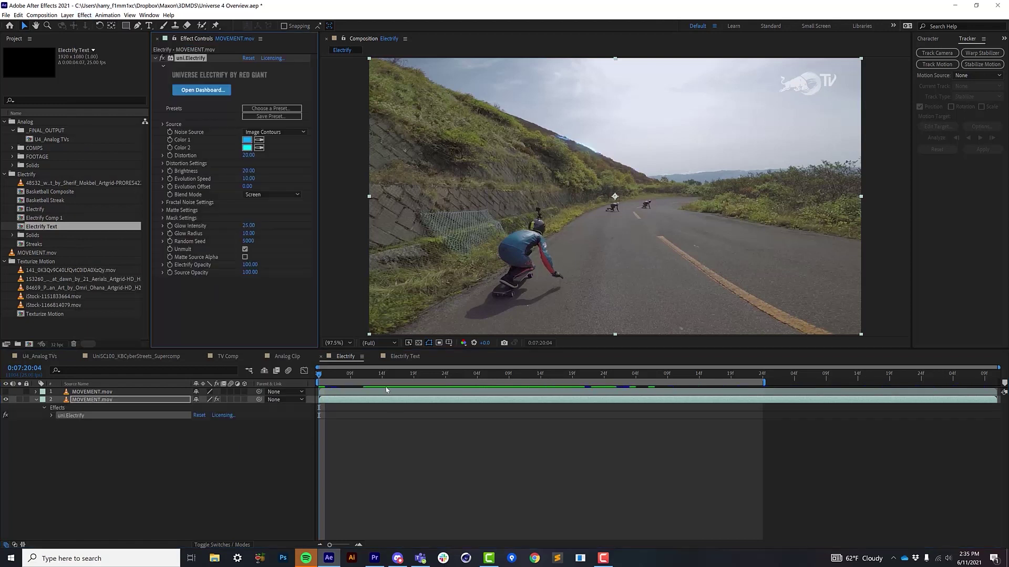
{"action": "left_click", "coordinate": [401, 380]}
{"action": "left_click_drag", "start_coordinate": [400, 380], "coordinate": [496, 401]}
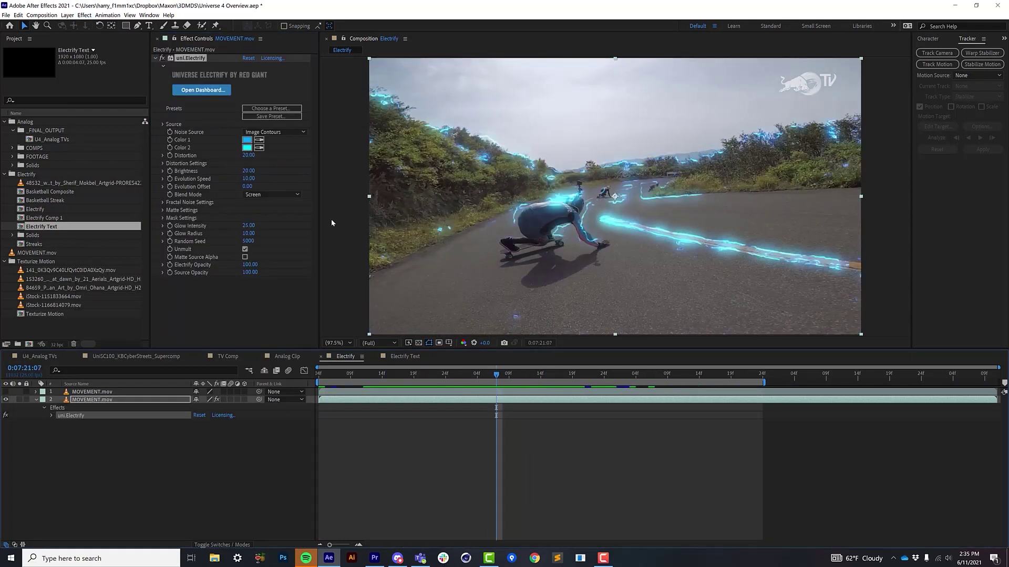
{"action": "left_click", "coordinate": [279, 131]}
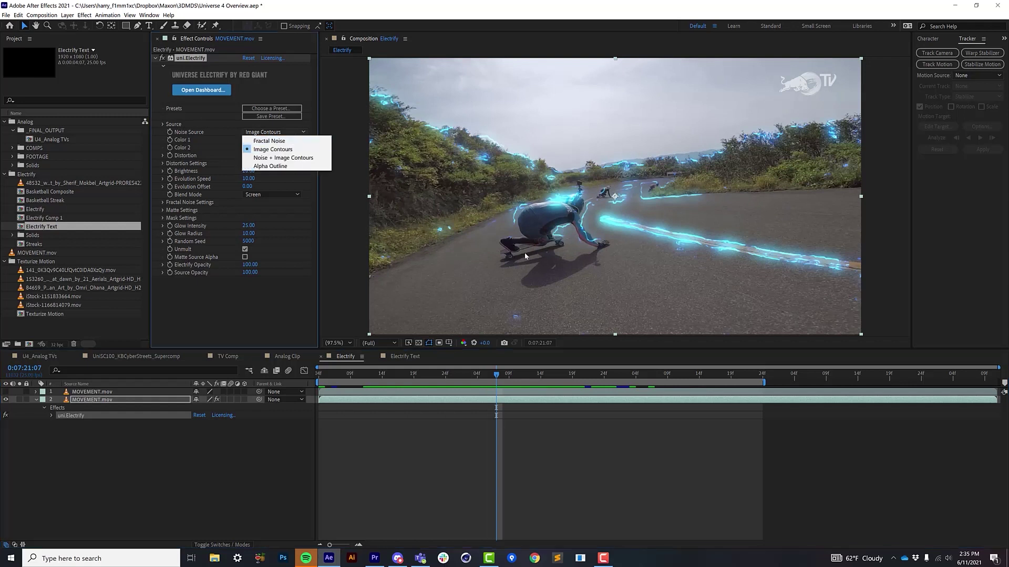
Step: Keep Image Contours as the noise source and scrub forward to preview the blue glow
{"action": "left_click", "coordinate": [466, 388]}
{"action": "left_click_drag", "start_coordinate": [465, 387], "coordinate": [535, 385]}
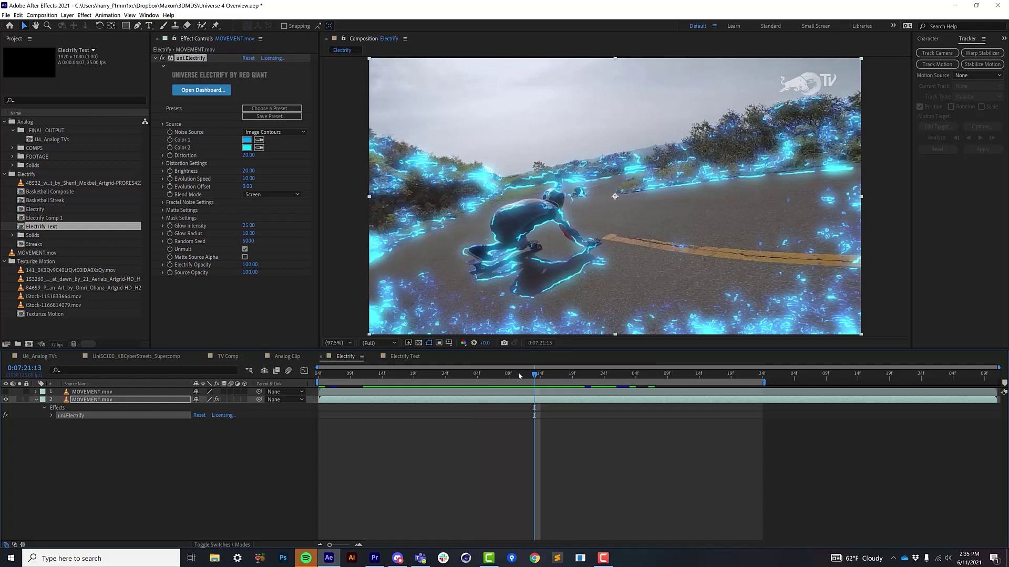
{"action": "mouse_move", "coordinate": [534, 376]}
{"action": "left_mouse_down"}
{"action": "mouse_move", "coordinate": [598, 380]}
{"action": "mouse_move", "coordinate": [541, 381]}
{"action": "left_mouse_up"}
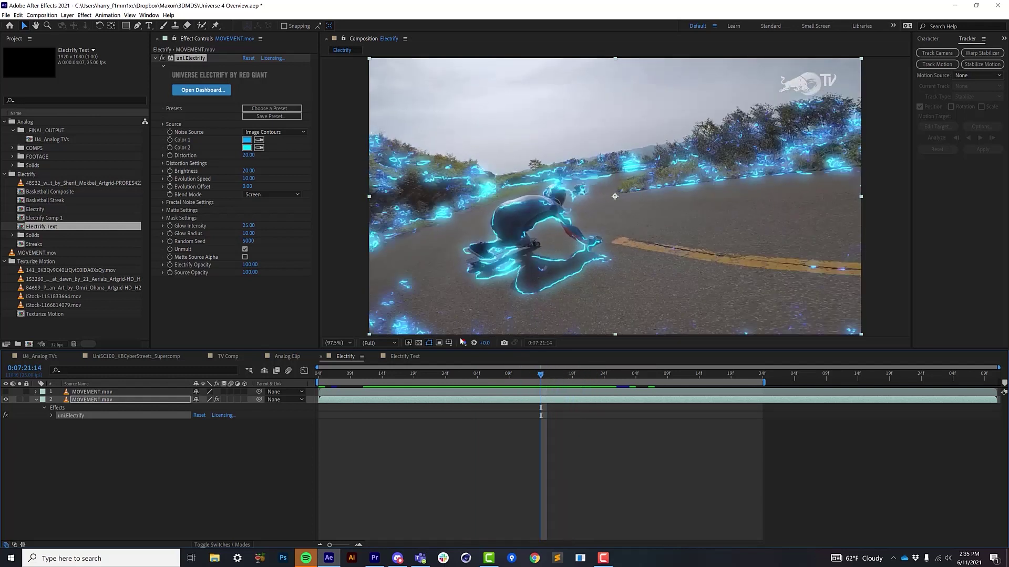
Step: Set Evolution Speed to 0 and Evolution Offset to 19.20, then return to an earlier frame
{"action": "left_click", "coordinate": [248, 178]}
{"action": "type", "text": "0"}
{"action": "key", "text": "Return"}
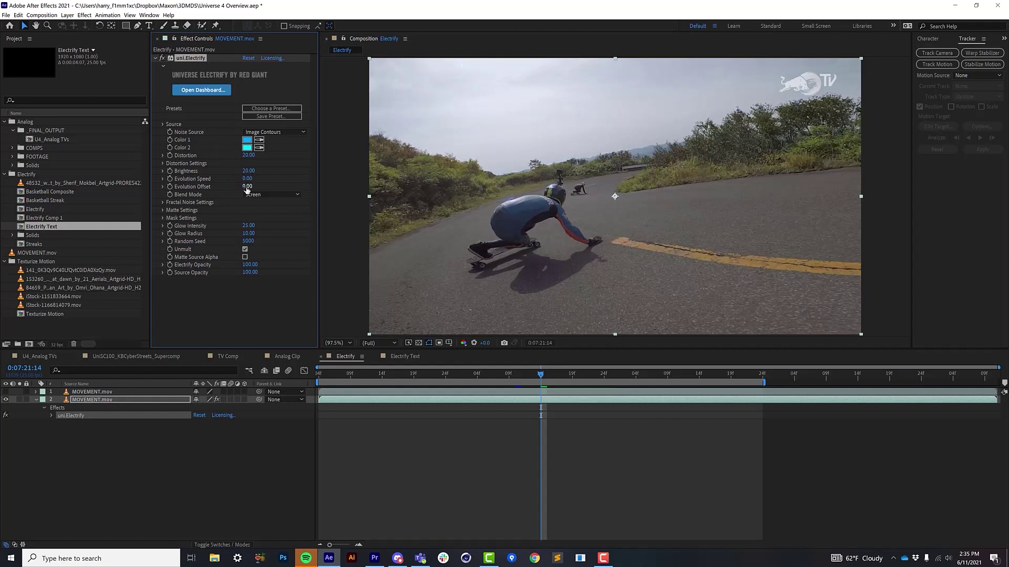
{"action": "left_click_drag", "start_coordinate": [259, 186], "coordinate": [330, 184]}
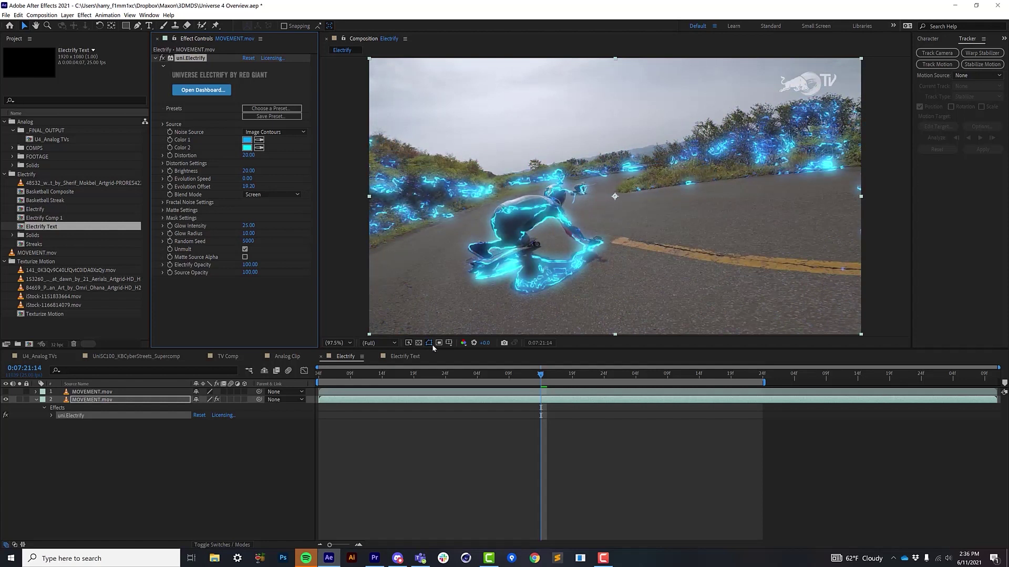
{"action": "left_click", "coordinate": [402, 374]}
Step: Preview the electrified footage and enable Electrify's mask under Mask Settings
{"action": "key", "text": "space"}
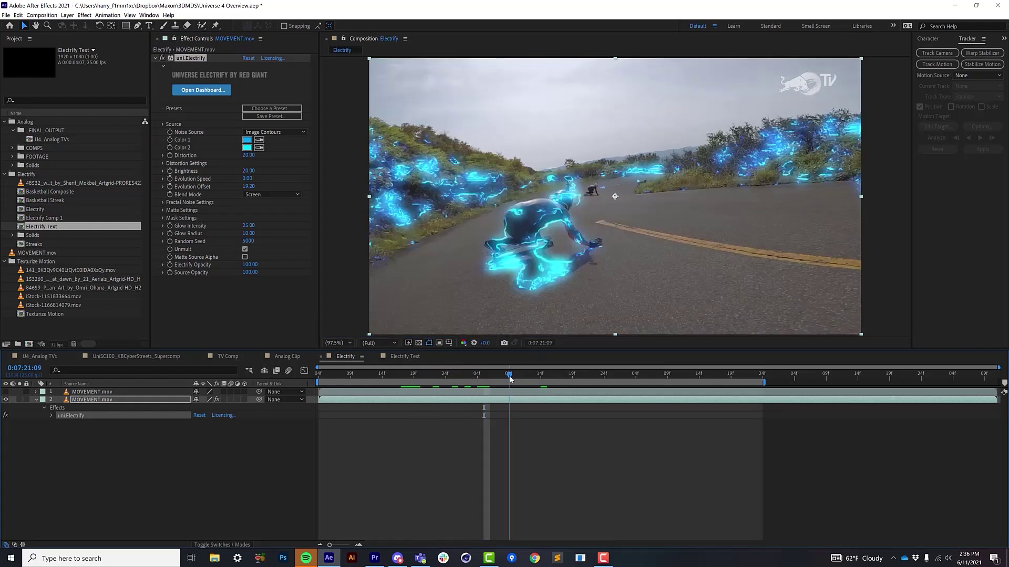
{"action": "left_click", "coordinate": [167, 218]}
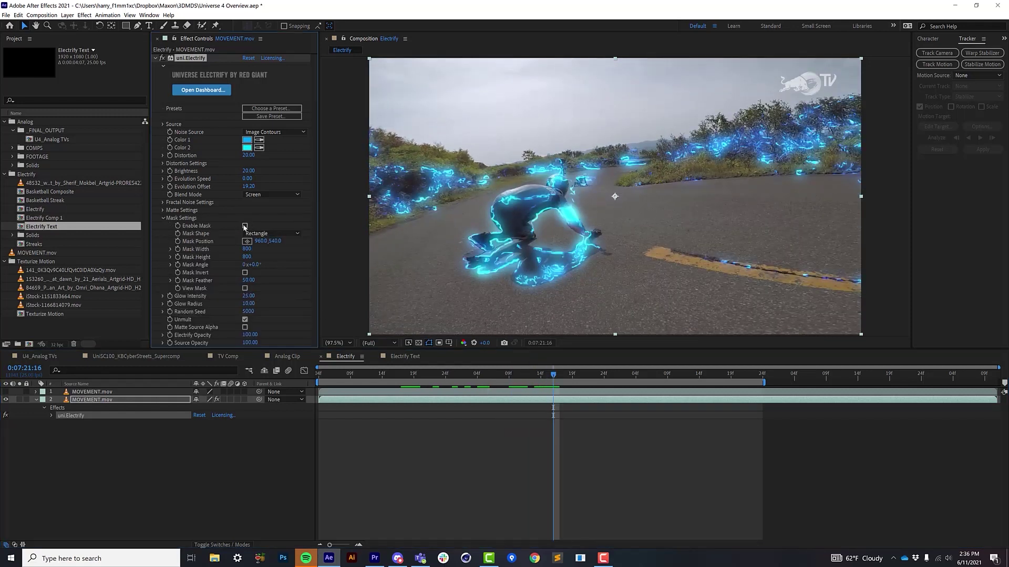
{"action": "left_click", "coordinate": [244, 226]}
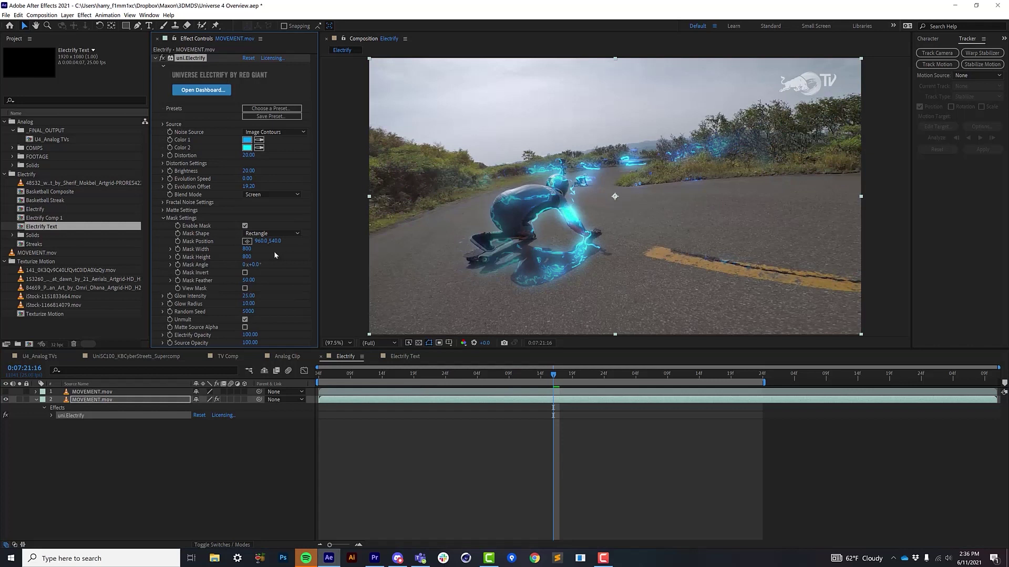
Step: Centre the mask on the rider at 764 by 747, then disable it and hide layer 2
{"action": "left_click", "coordinate": [246, 242]}
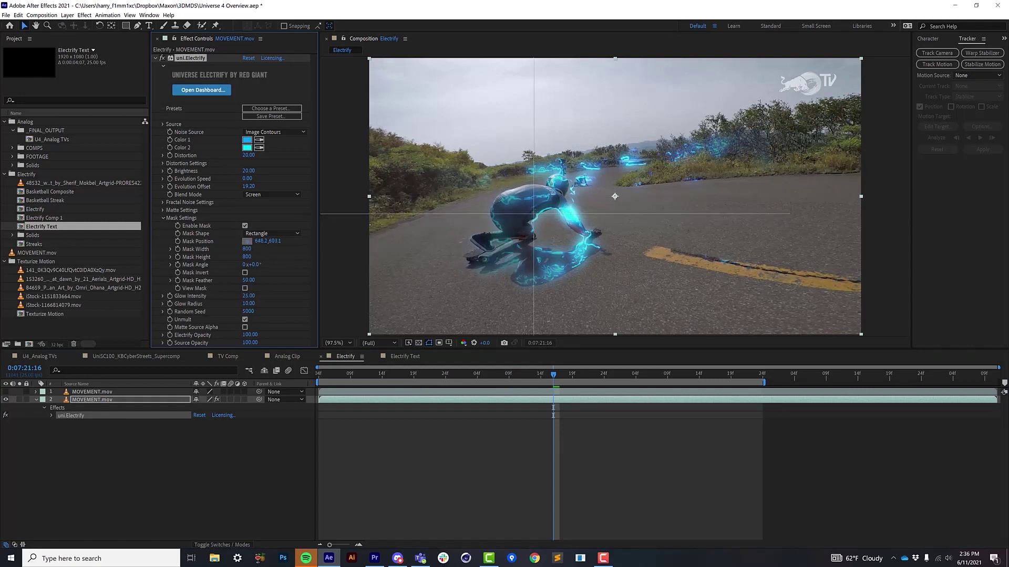
{"action": "left_click", "coordinate": [536, 214]}
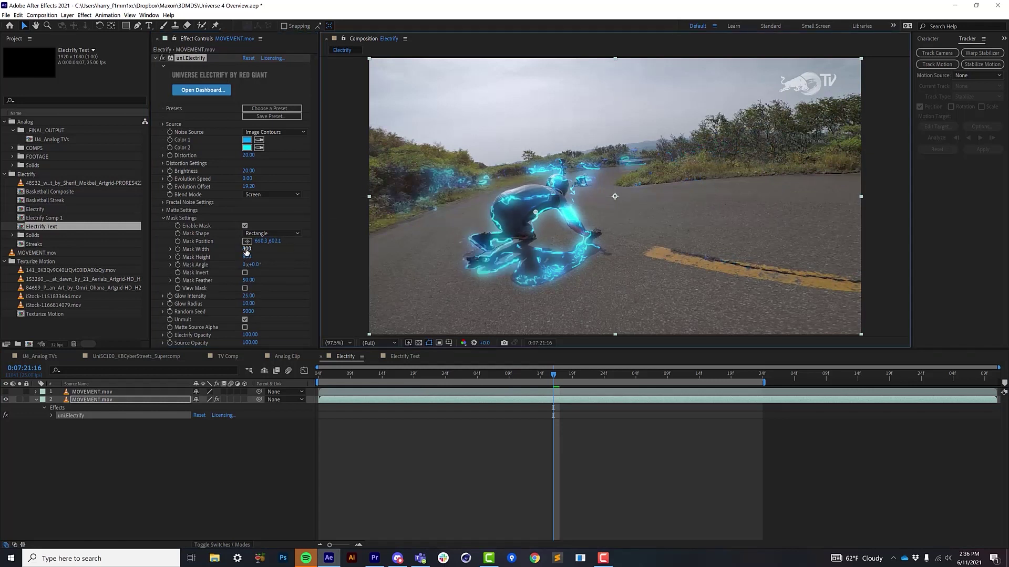
{"action": "left_click_drag", "start_coordinate": [247, 252], "coordinate": [294, 252]}
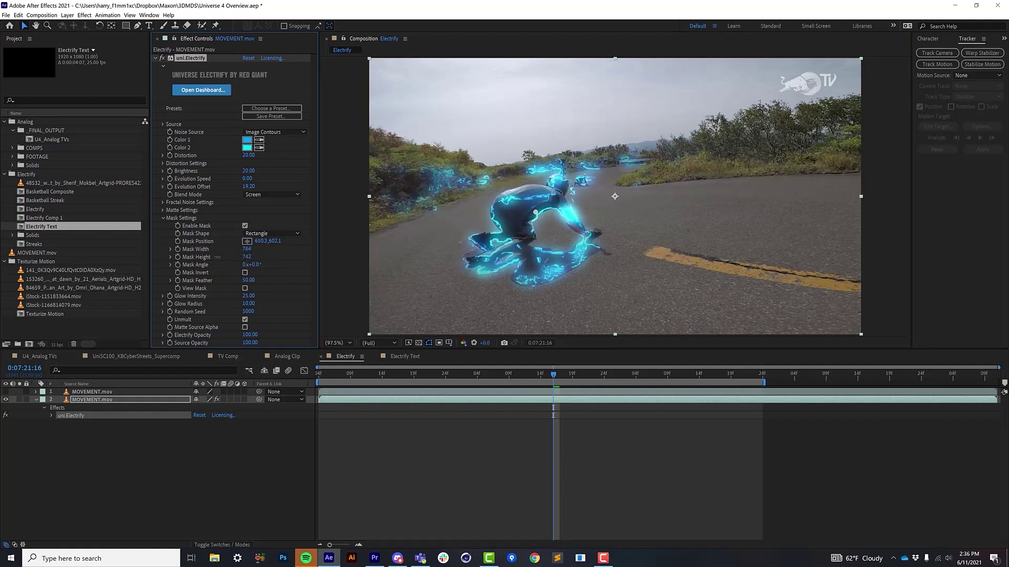
{"action": "left_click", "coordinate": [245, 226]}
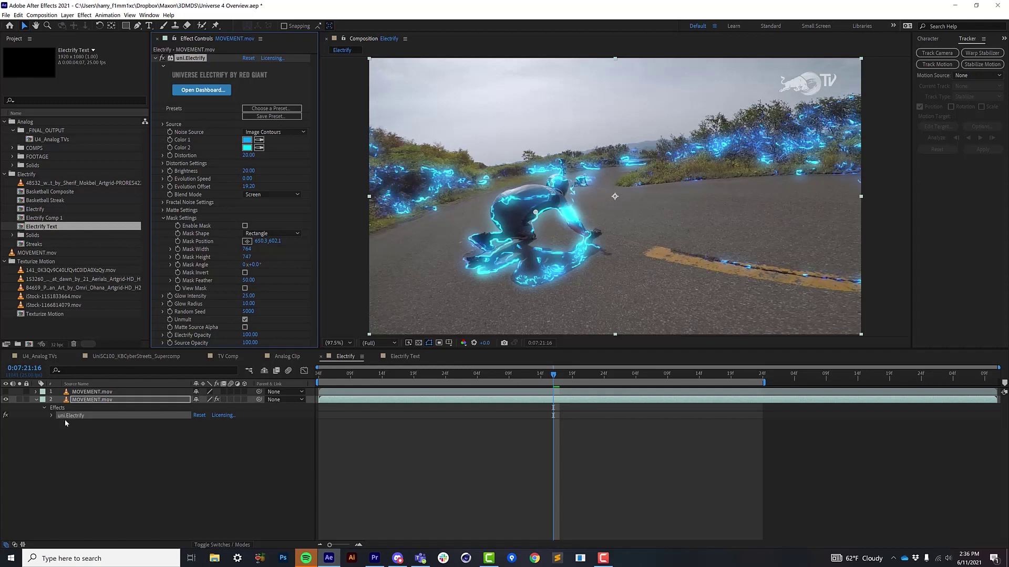
{"action": "left_click", "coordinate": [6, 400]}
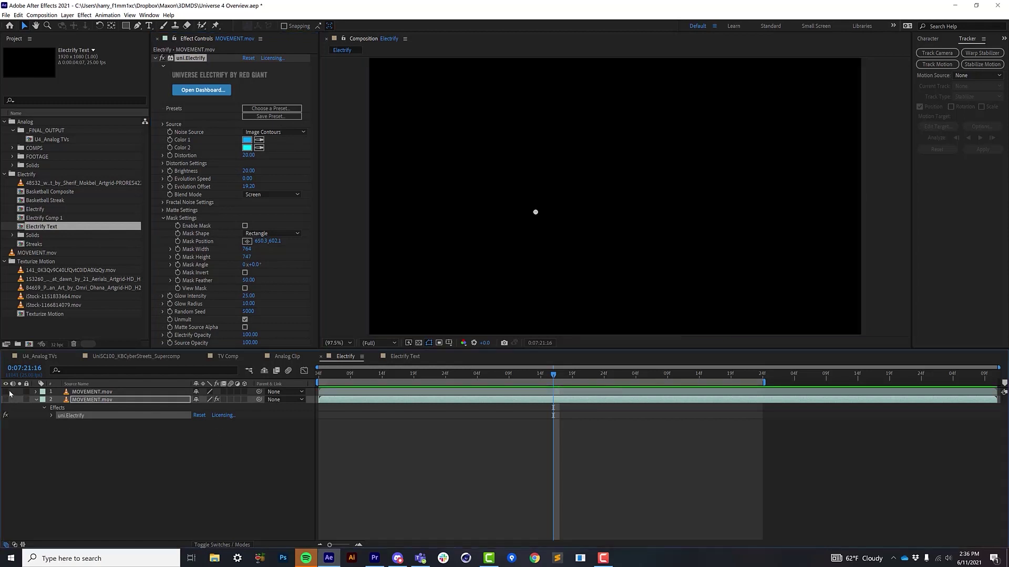
Step: Show the top MOVEMENT.mov layer's masks, select Mask 1, and check them against the rider
{"action": "left_click", "coordinate": [6, 392]}
{"action": "left_click", "coordinate": [90, 392]}
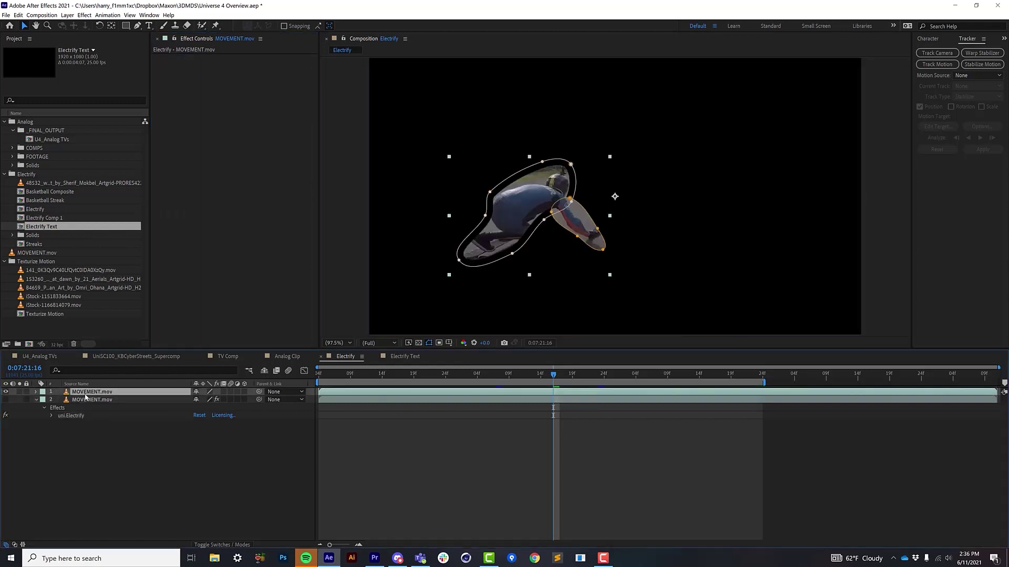
{"action": "key", "text": "m"}
{"action": "left_click", "coordinate": [79, 400]}
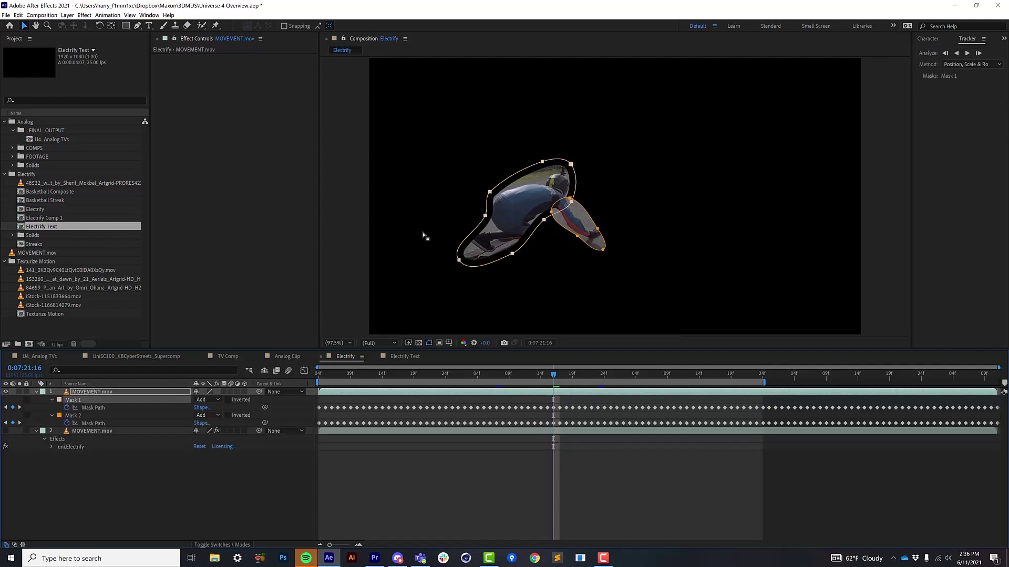
{"action": "left_click", "coordinate": [137, 26]}
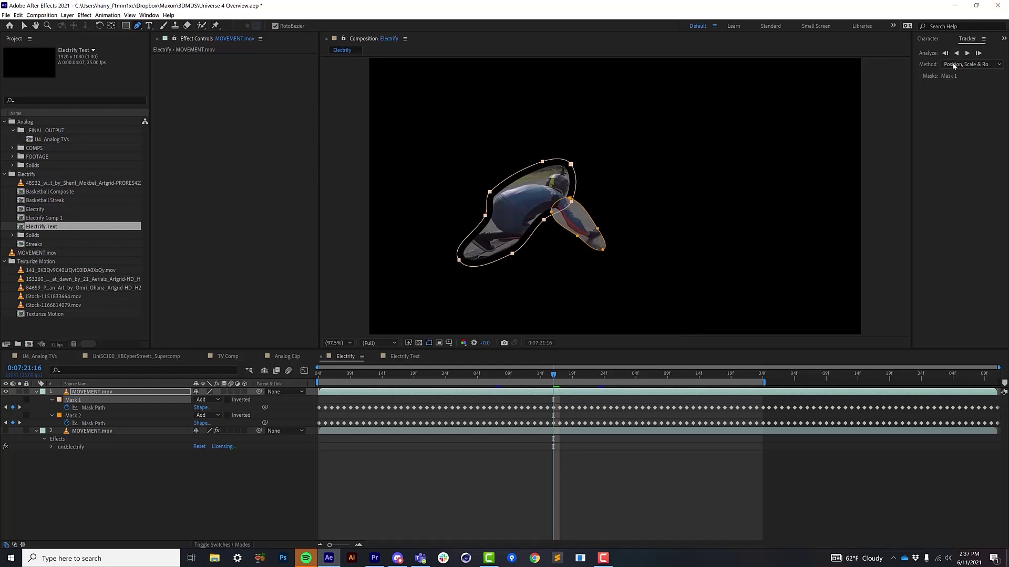
{"action": "left_click_drag", "start_coordinate": [517, 374], "coordinate": [627, 388]}
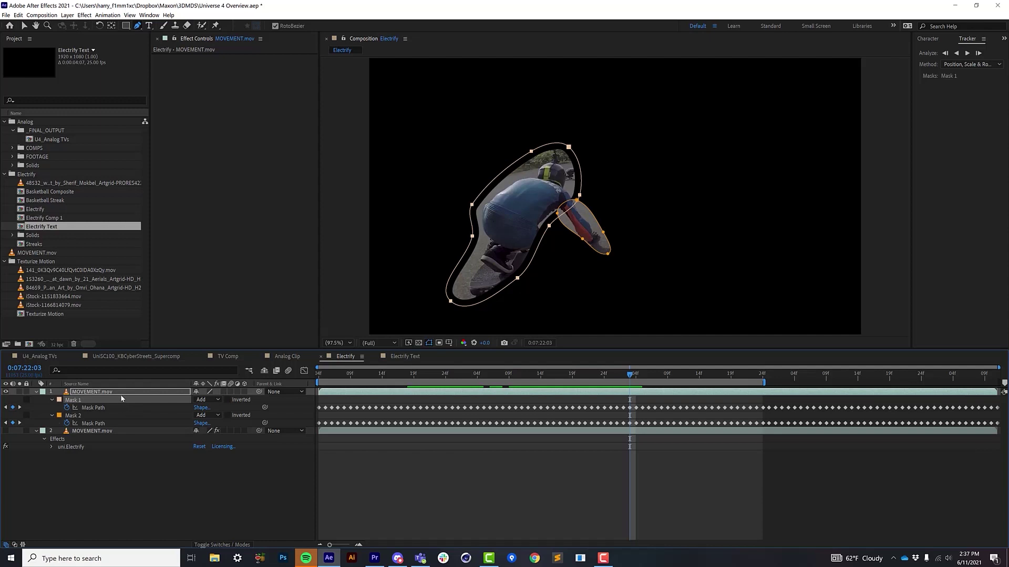
Step: Feather Mask 1 and Mask 2 by 50 pixels, deselect, and show the electrified layer again
{"action": "key", "text": "f"}
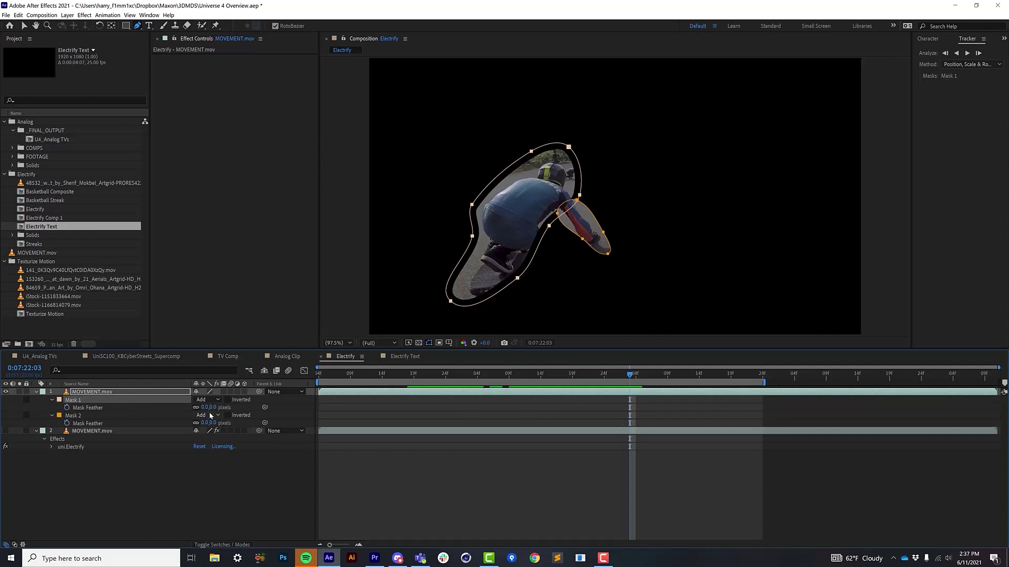
{"action": "left_click", "coordinate": [205, 407]}
{"action": "type", "text": "50"}
{"action": "key", "text": "Tab"}
{"action": "key", "text": "Tab"}
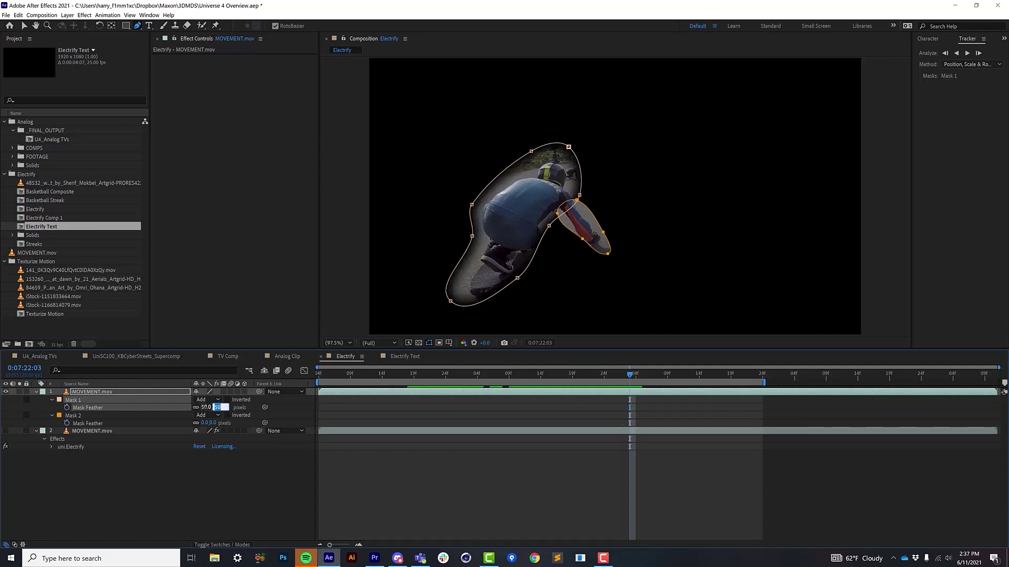
{"action": "type", "text": "50"}
{"action": "key", "text": "Return"}
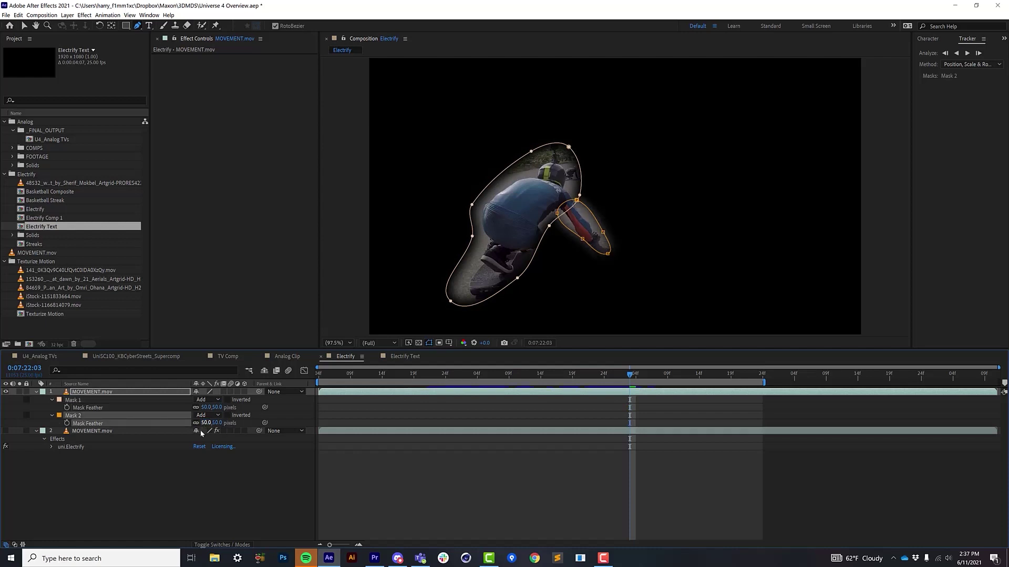
{"action": "left_click", "coordinate": [189, 475]}
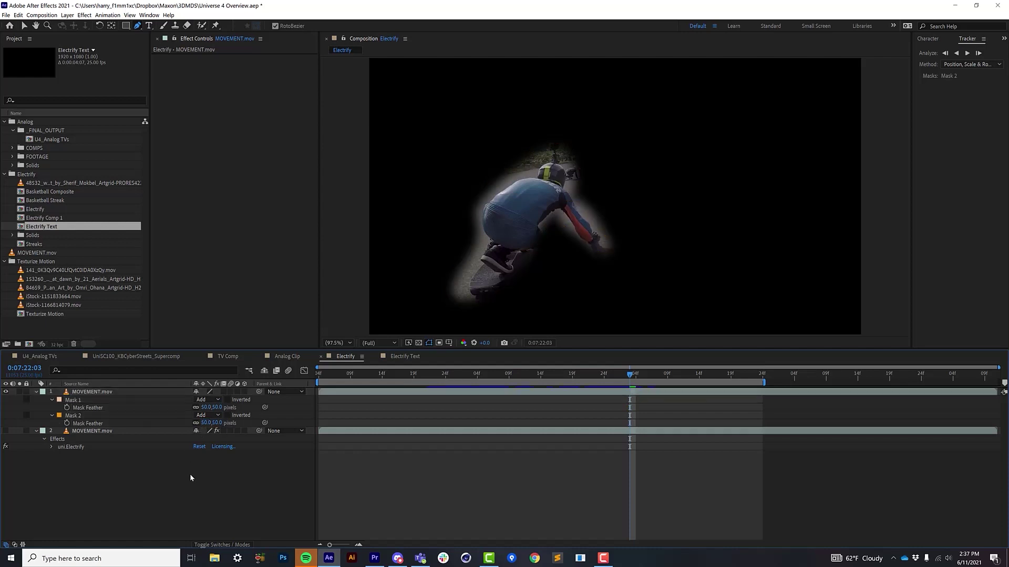
{"action": "left_click", "coordinate": [5, 430]}
{"action": "left_click", "coordinate": [65, 448]}
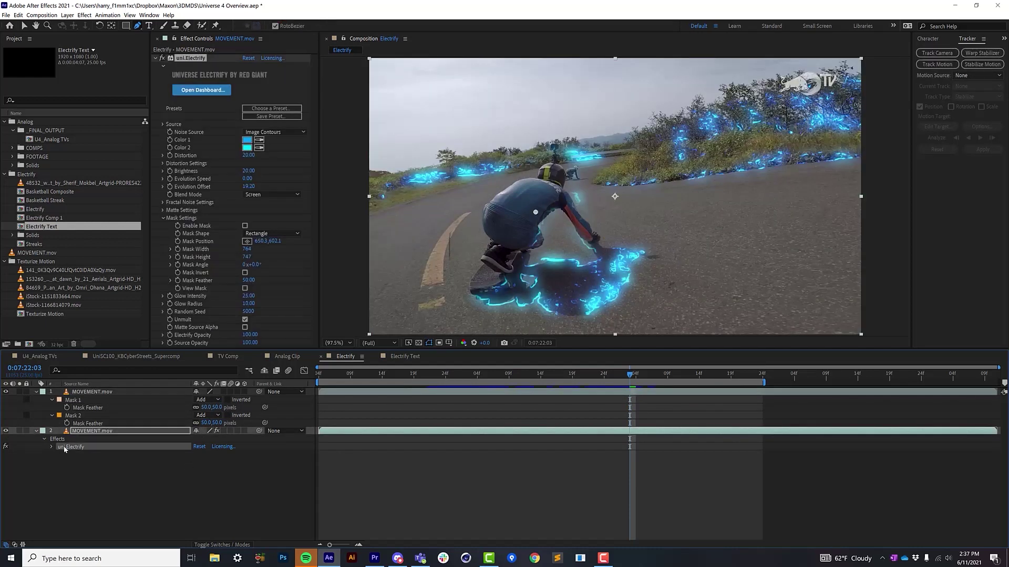
{"action": "key", "text": "Delete"}
{"action": "left_click", "coordinate": [95, 392]}
{"action": "key", "text": "ctrl+v"}
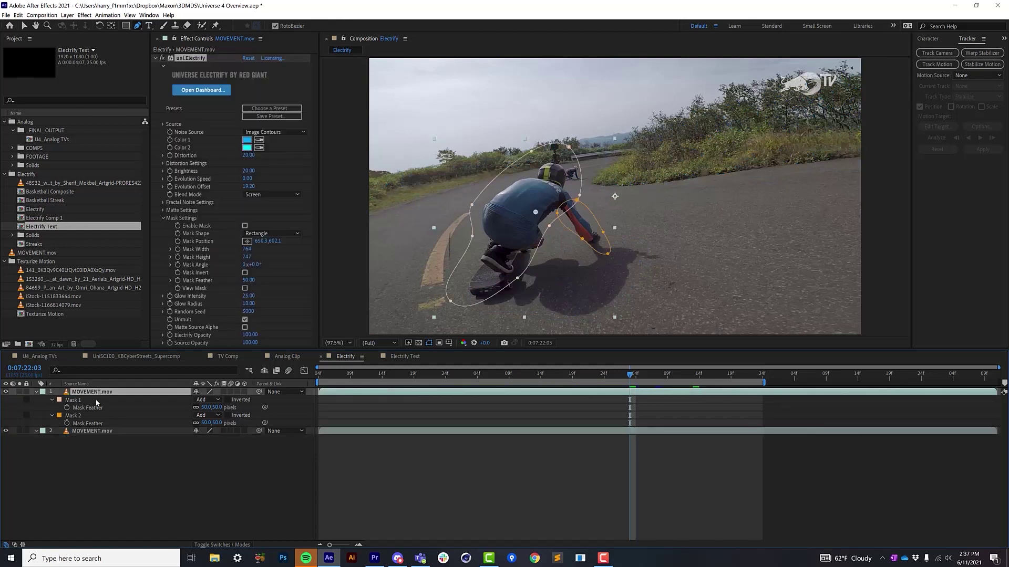
{"action": "left_click", "coordinate": [93, 463]}
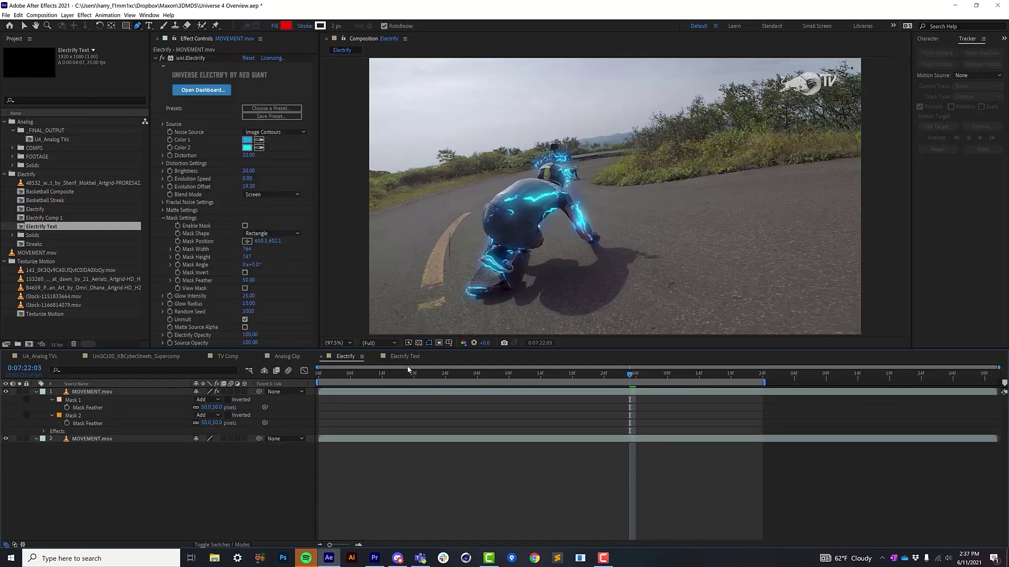
{"action": "left_click", "coordinate": [409, 372]}
{"action": "key", "text": "space"}
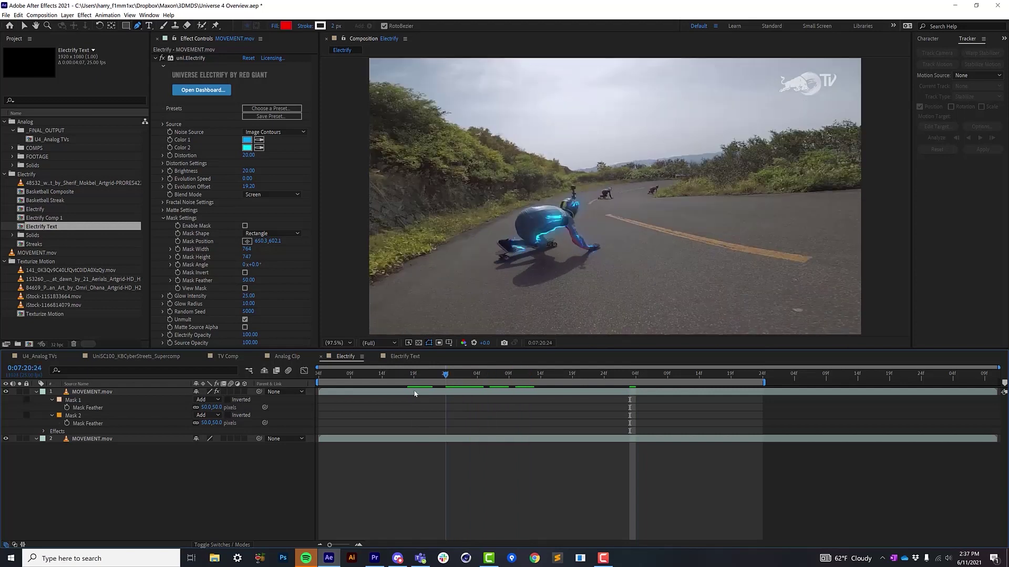
{"action": "key", "text": "space"}
{"action": "key", "text": "space"}
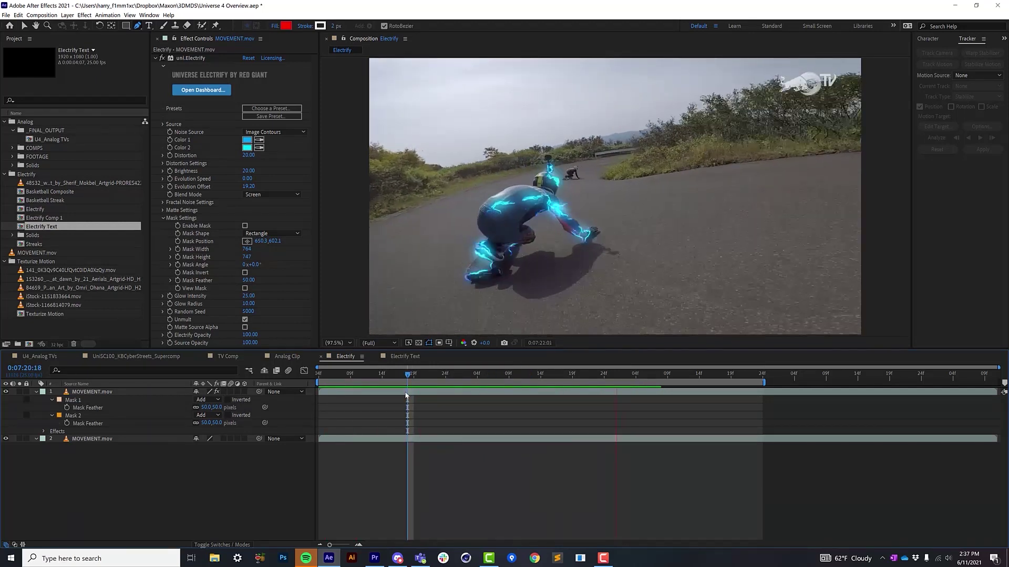
{"action": "key", "text": "space"}
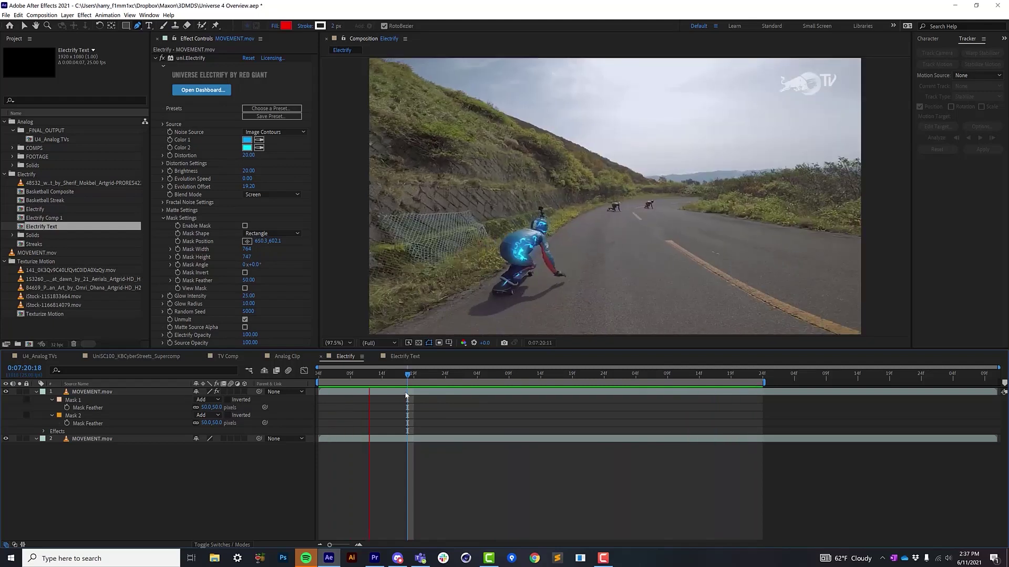
{"action": "key", "text": "Page_Up"}
{"action": "key", "text": "Page_Up"}
{"action": "key", "text": "v"}
{"action": "key", "text": "Page_Down"}
{"action": "key", "text": "Page_Down"}
{"action": "key", "text": "Page_Down"}
{"action": "key", "text": "Page_Down"}
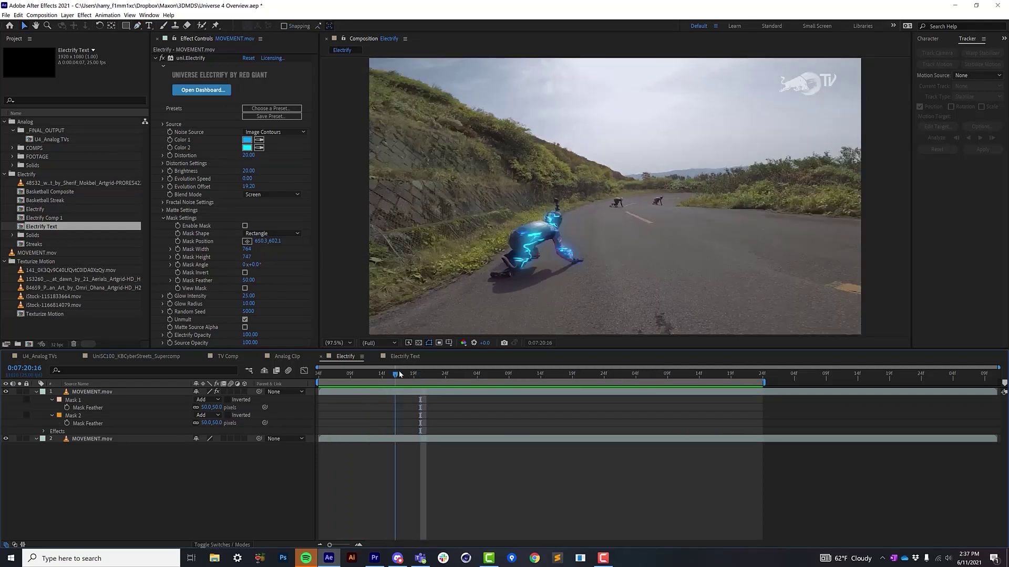
{"action": "left_click_drag", "start_coordinate": [399, 370], "coordinate": [489, 409]}
Step: Turn on View Matte Source in Electrify's Matte Settings and preview the matte
{"action": "left_click", "coordinate": [190, 213]}
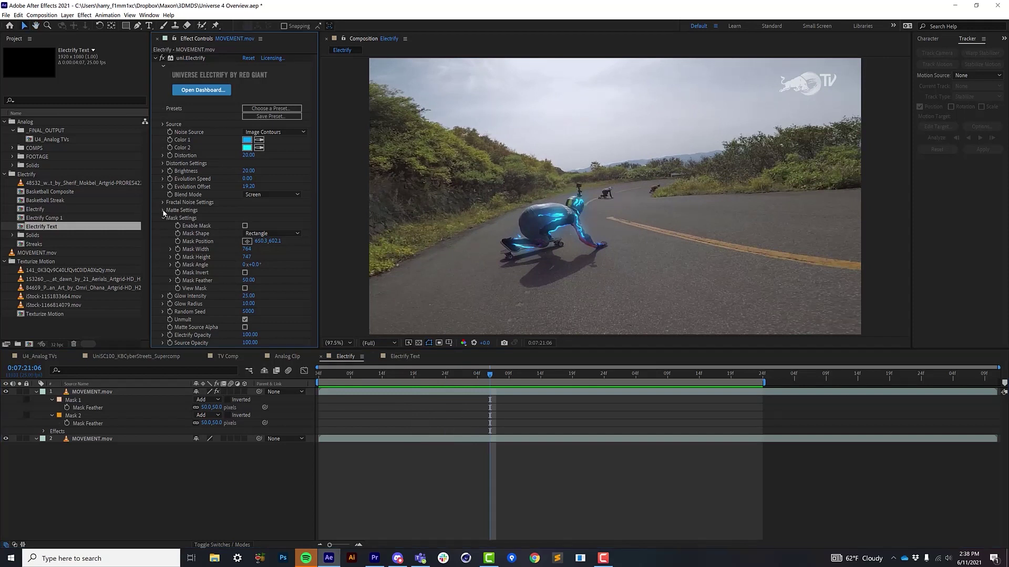
{"action": "left_click", "coordinate": [164, 211]}
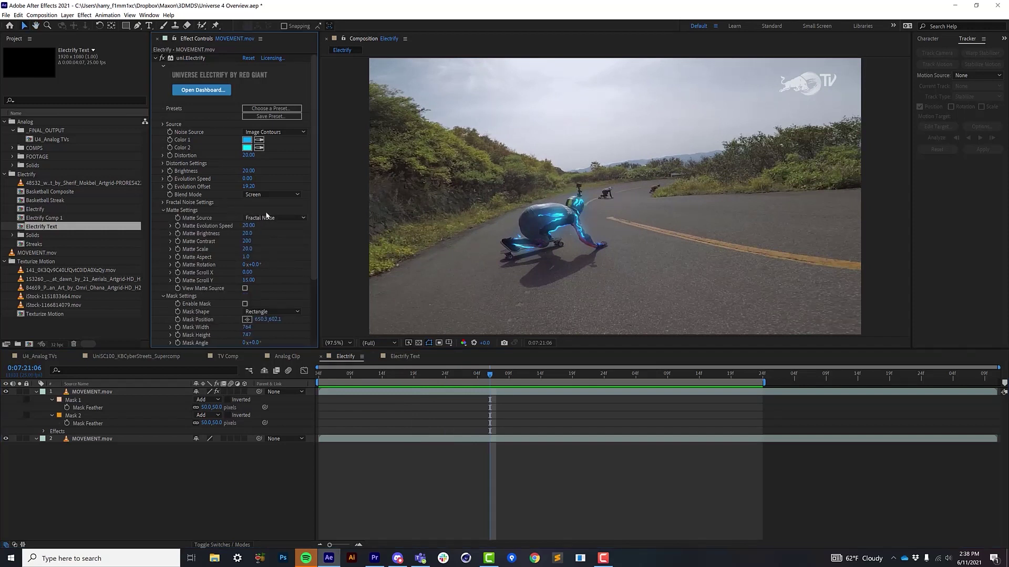
{"action": "left_click", "coordinate": [245, 289]}
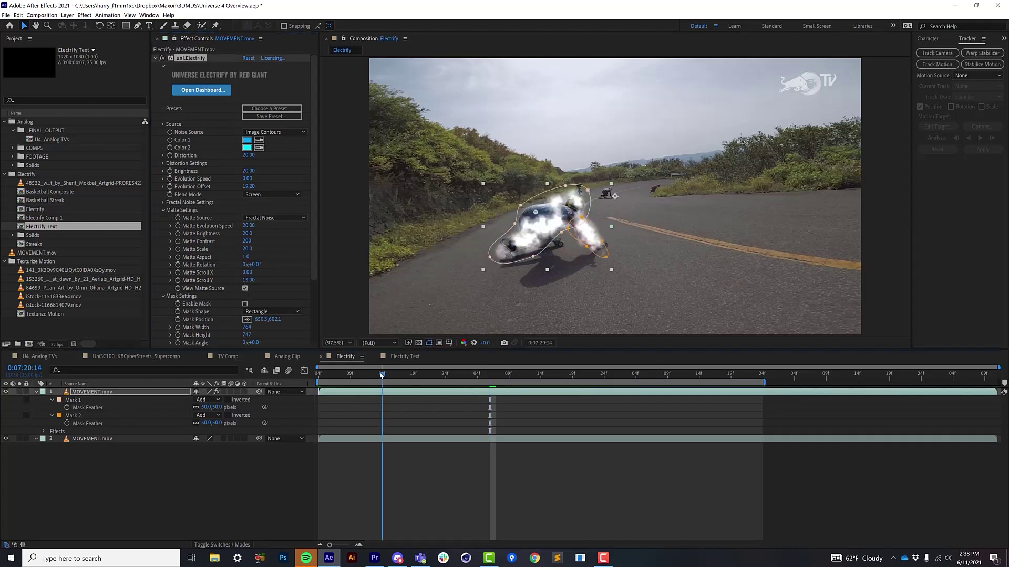
{"action": "mouse_move", "coordinate": [388, 380]}
{"action": "left_mouse_down"}
{"action": "mouse_move", "coordinate": [541, 382]}
{"action": "mouse_move", "coordinate": [401, 381]}
{"action": "left_mouse_up"}
{"action": "key", "text": "space"}
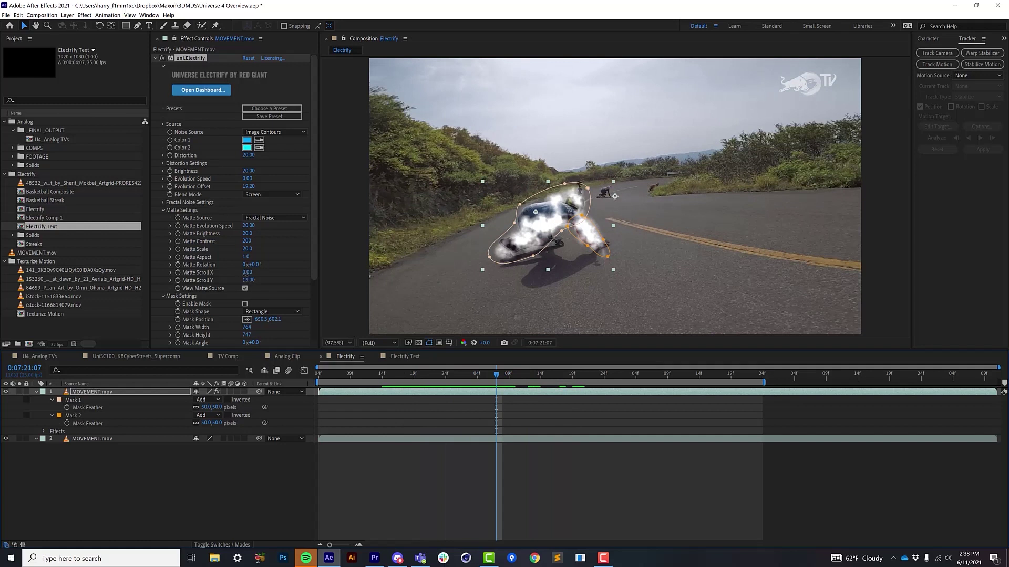
Step: Offset the matte to Matte Scroll X 86 and Matte Scroll Y -24, then preview it
{"action": "left_click_drag", "start_coordinate": [247, 273], "coordinate": [227, 276]}
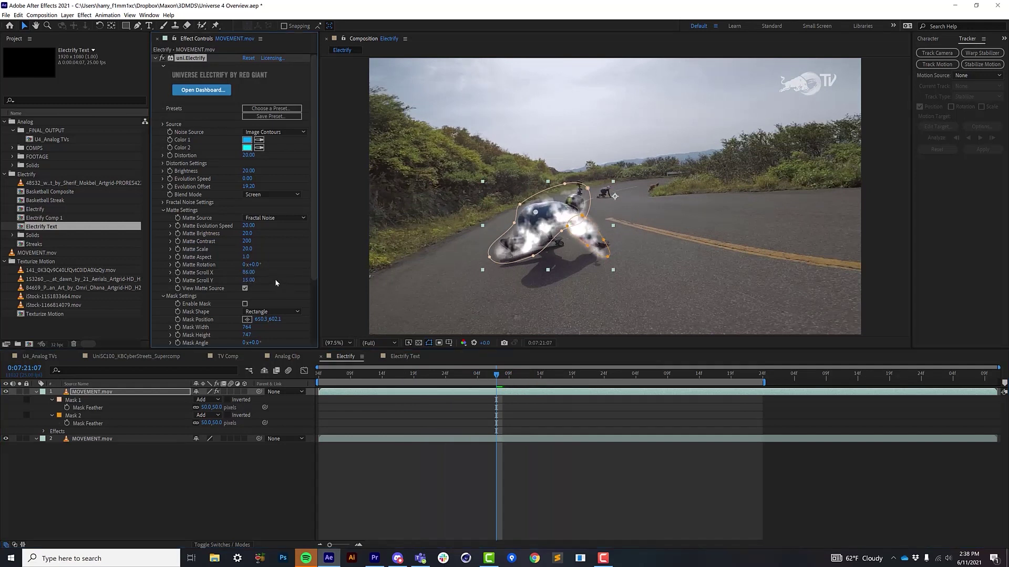
{"action": "left_click_drag", "start_coordinate": [248, 281], "coordinate": [229, 283]}
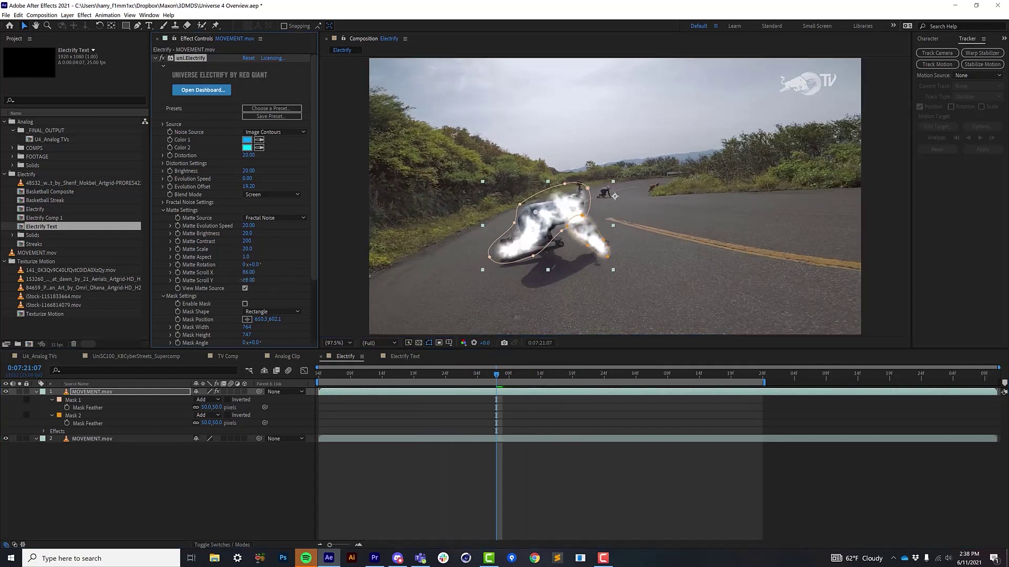
{"action": "left_click", "coordinate": [348, 377]}
{"action": "key", "text": "space"}
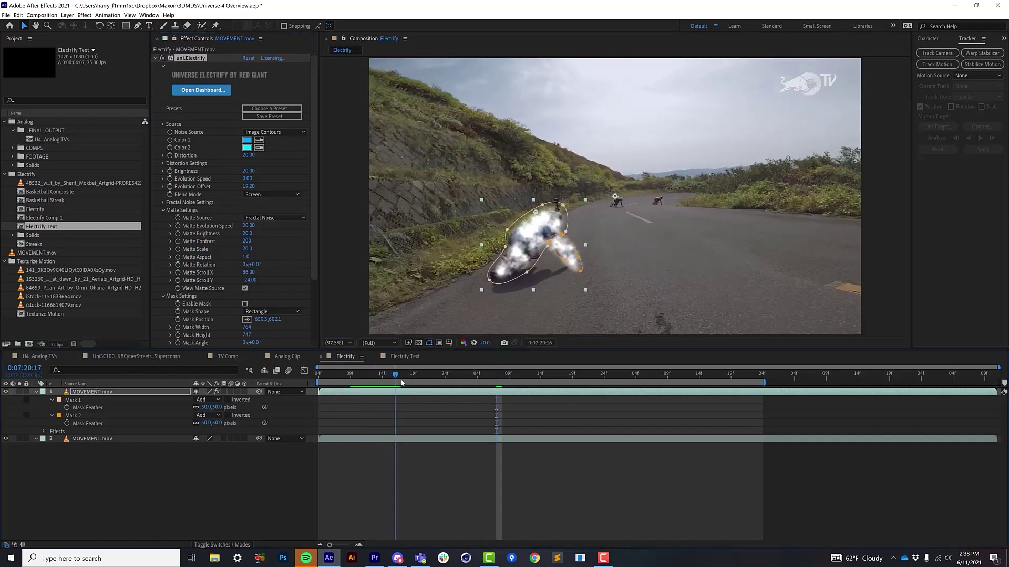
{"action": "key", "text": "space"}
Step: Turn off View Matte Source and preview the patchy lightning effect
{"action": "left_click", "coordinate": [245, 288]}
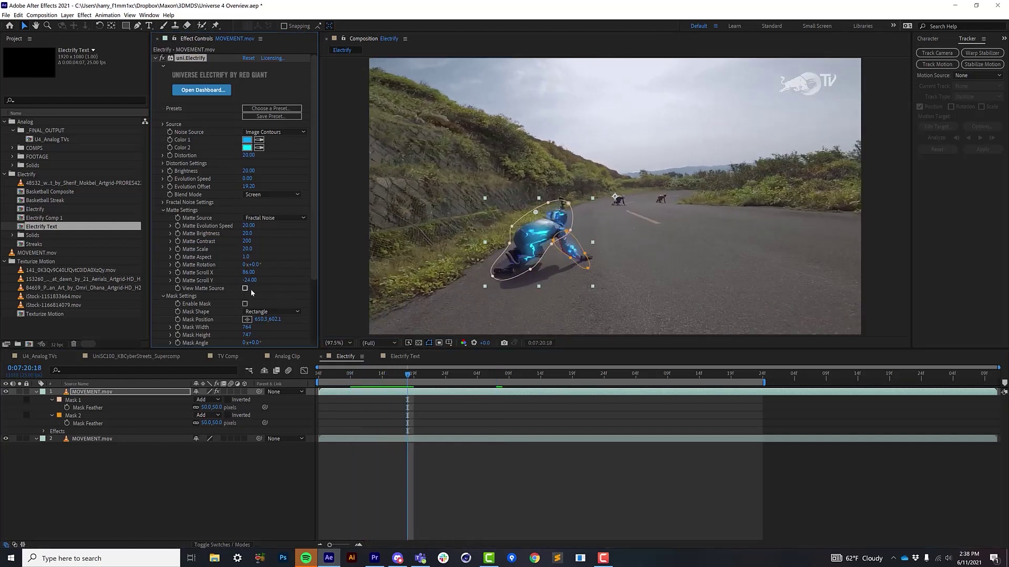
{"action": "key", "text": "space"}
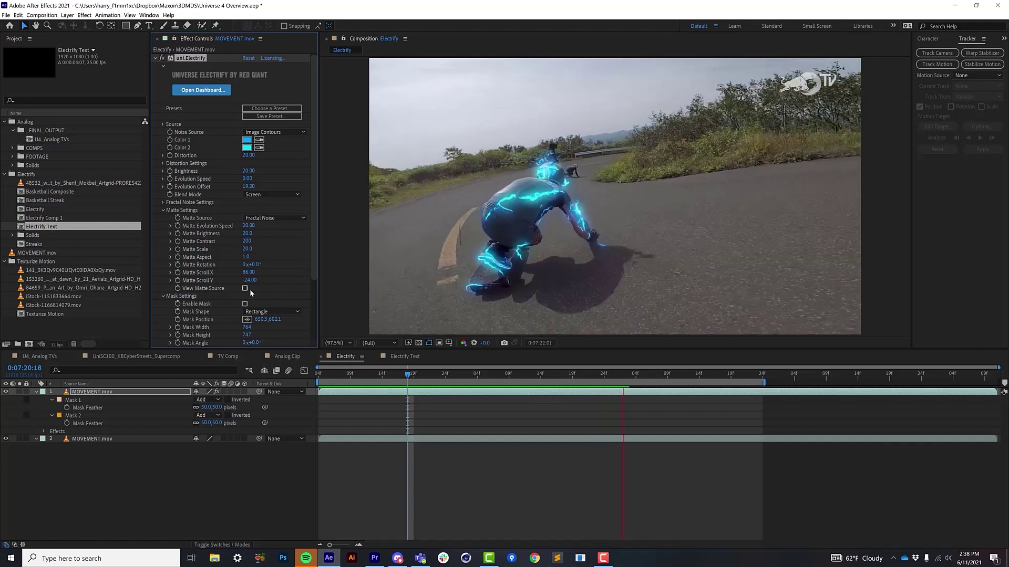
{"action": "key", "text": "space"}
Step: Switch Electrify's Noise Source to Noise + Image Contours and scrub the clip to review it
{"action": "left_click", "coordinate": [293, 133]}
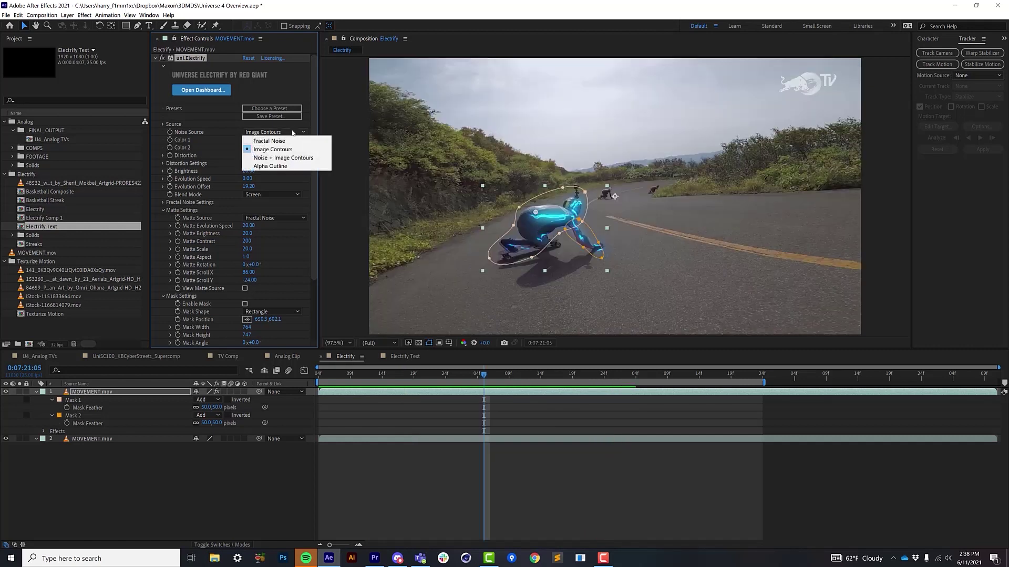
{"action": "left_click", "coordinate": [288, 161]}
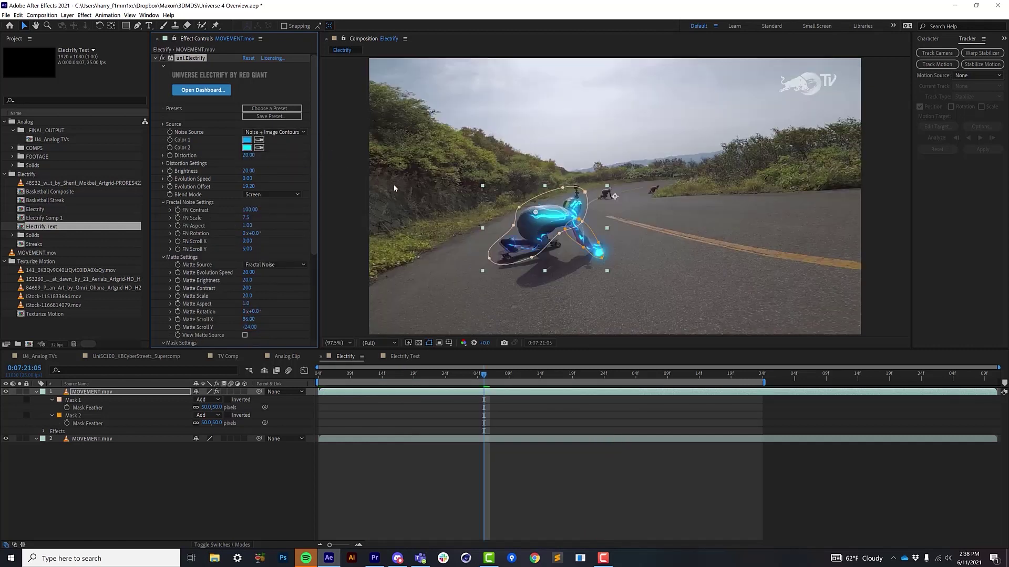
{"action": "left_click", "coordinate": [294, 132]}
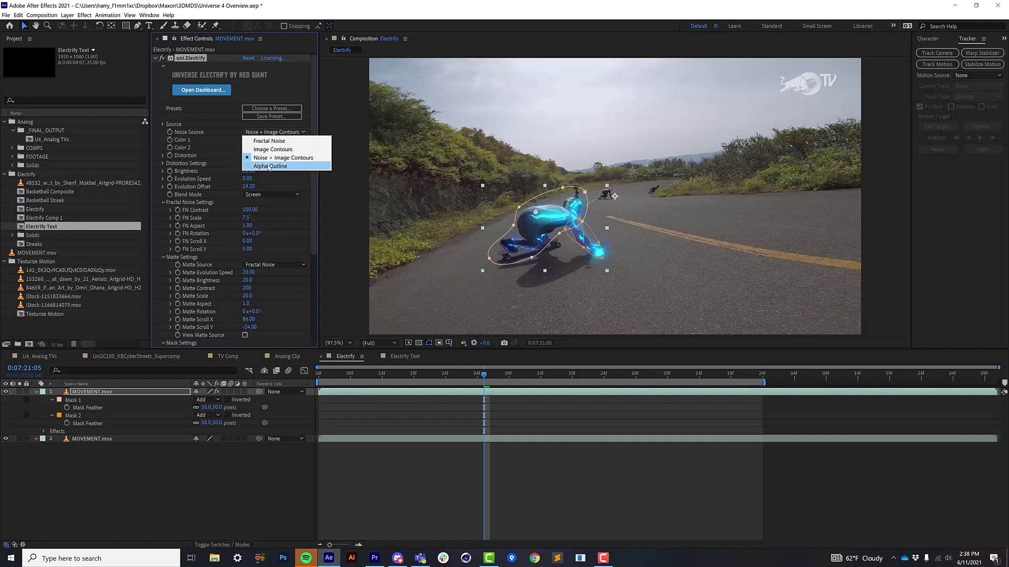
{"action": "left_click", "coordinate": [415, 399]}
{"action": "left_click", "coordinate": [397, 375]}
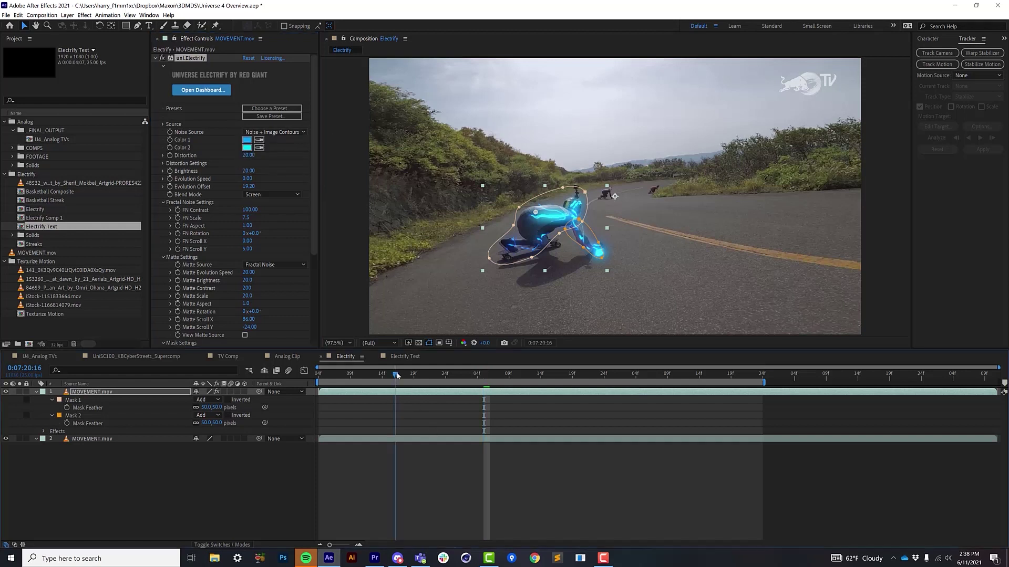
{"action": "left_click_drag", "start_coordinate": [398, 375], "coordinate": [436, 422]}
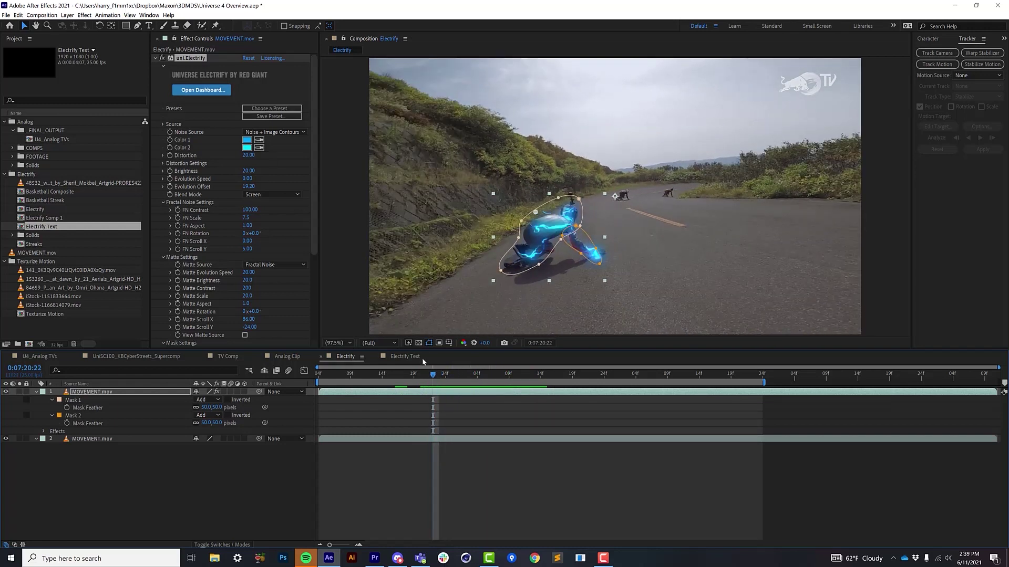
{"action": "left_click_drag", "start_coordinate": [398, 381], "coordinate": [459, 390]}
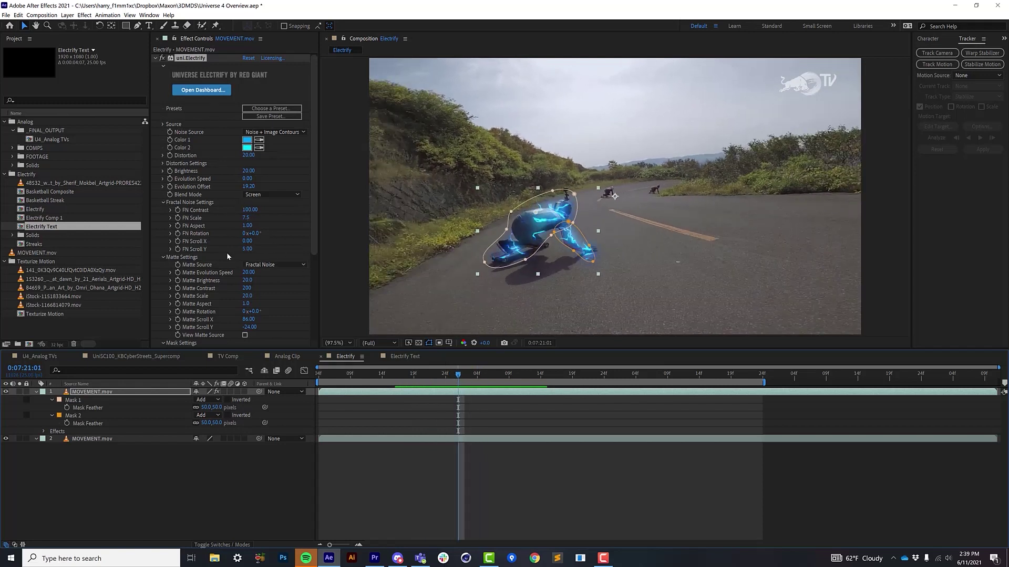
Step: Adjust FN Scroll X in Fractal Noise Settings and preview from 0:07:20:07
{"action": "scroll", "coordinate": [227, 256], "scroll_direction": "down", "scroll_amount": 2}
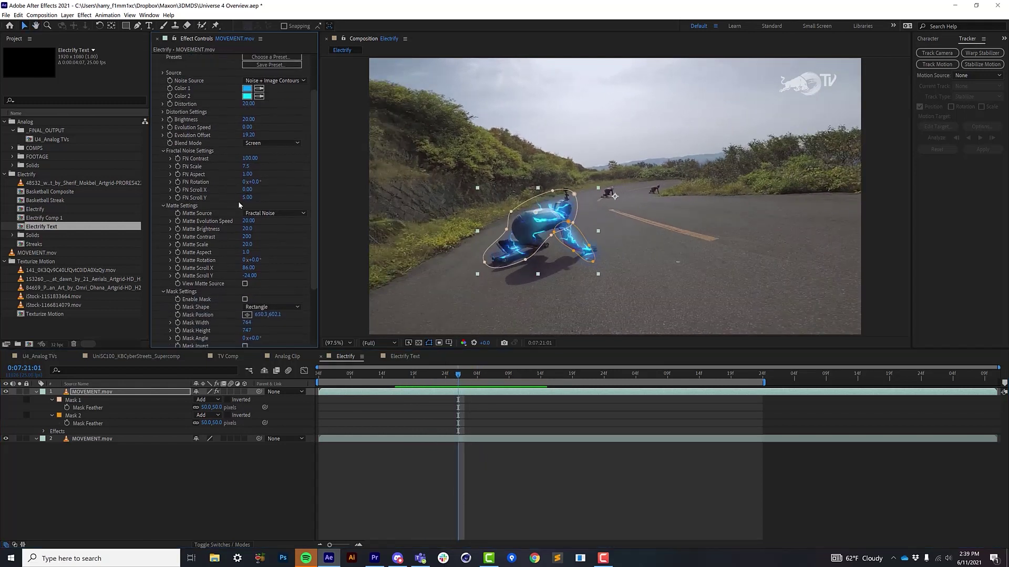
{"action": "left_click_drag", "start_coordinate": [256, 188], "coordinate": [265, 188]}
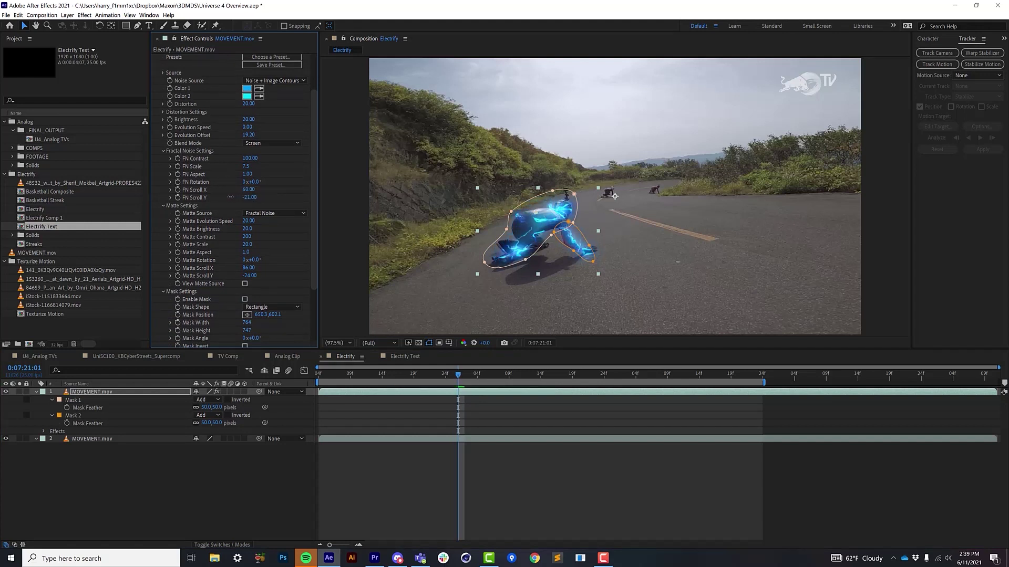
{"action": "left_click", "coordinate": [337, 372]}
{"action": "key", "text": "space"}
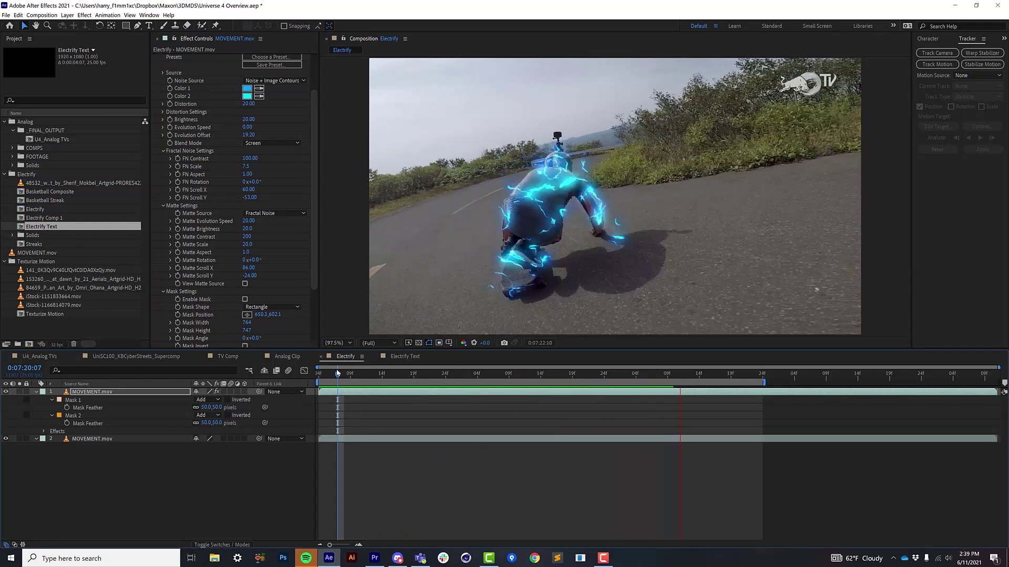
{"action": "key", "text": "space"}
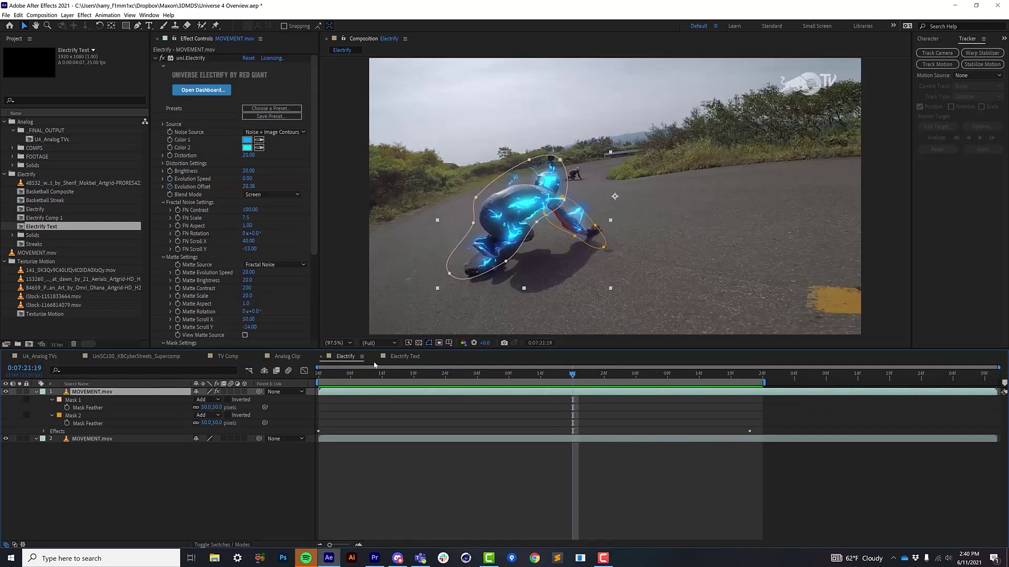
Step: Switch to the Electrify Text comp and compare the title with uni.Luster off and on
{"action": "left_click", "coordinate": [407, 356]}
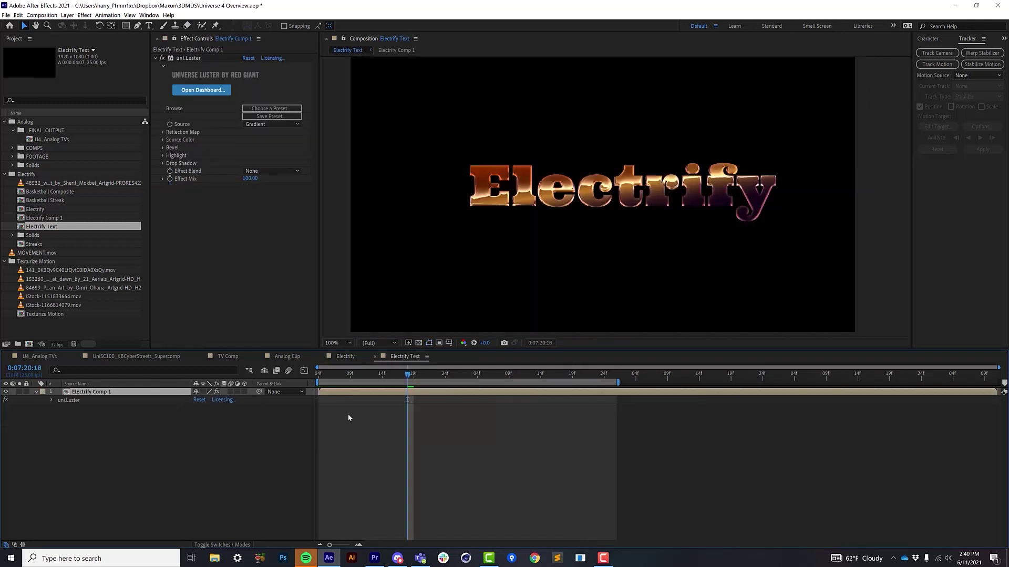
{"action": "left_click", "coordinate": [69, 401]}
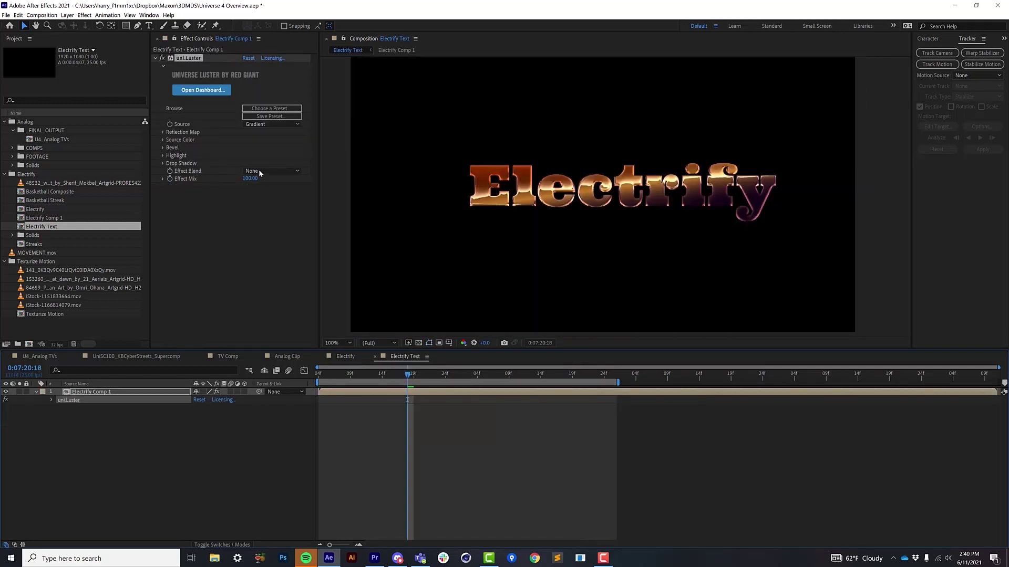
{"action": "left_click", "coordinate": [161, 59]}
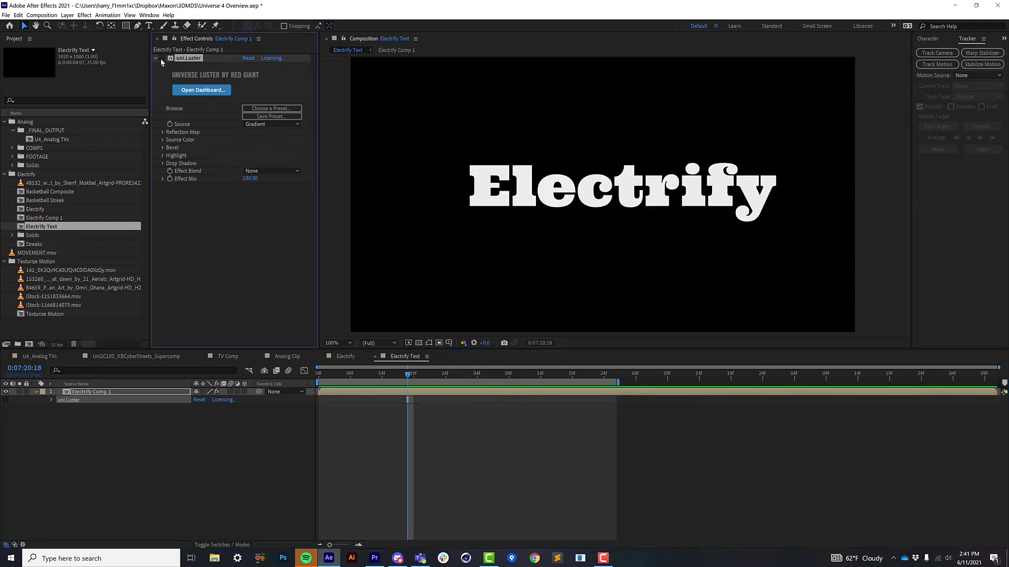
{"action": "left_click", "coordinate": [162, 59]}
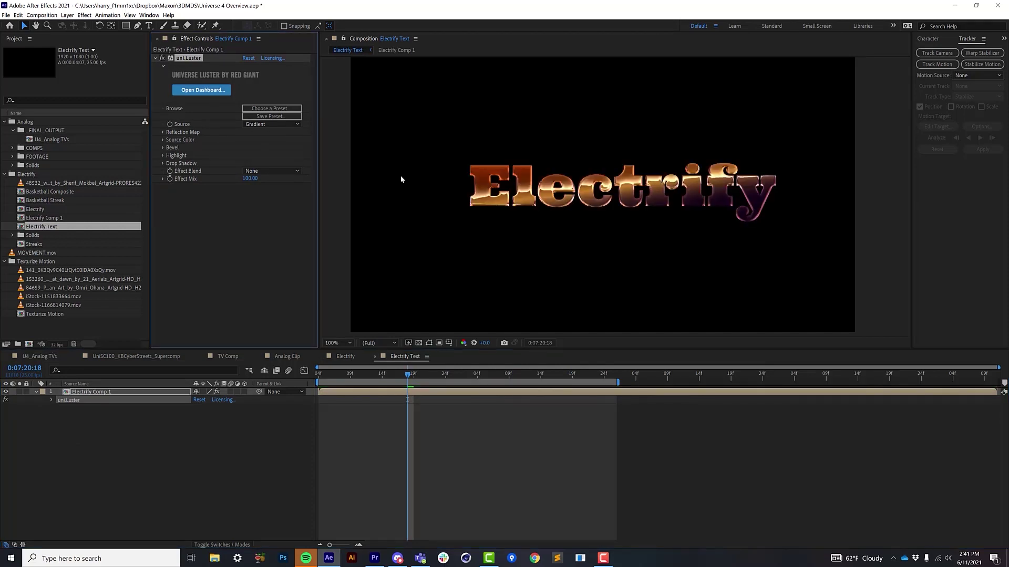
{"action": "left_click", "coordinate": [513, 201]}
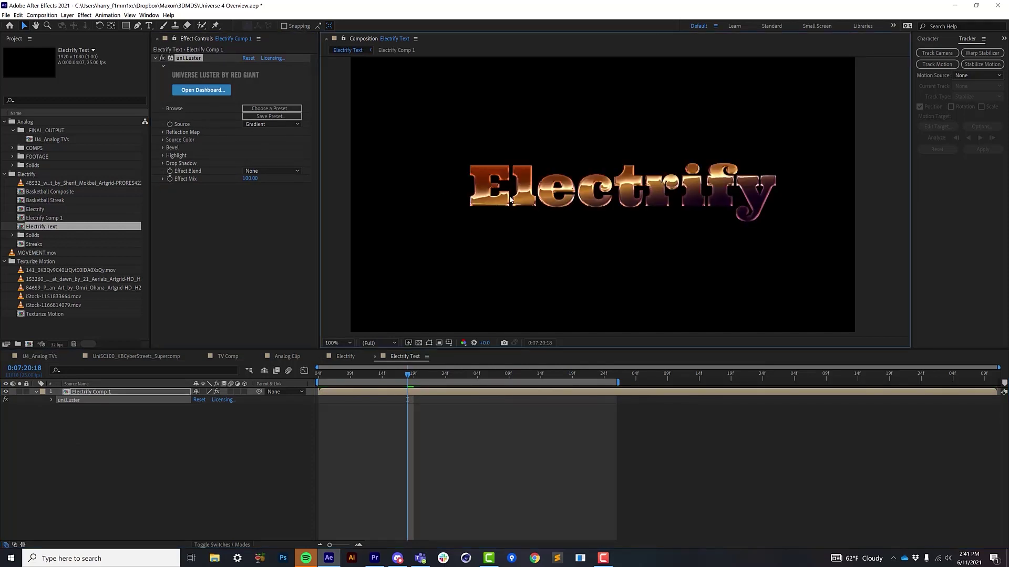
{"action": "left_click", "coordinate": [190, 84]}
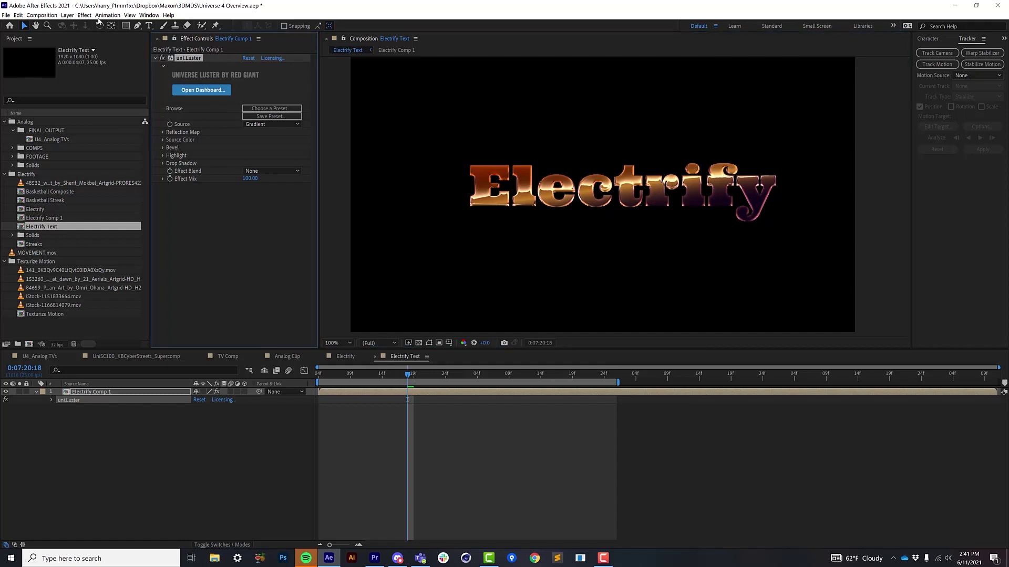
{"action": "left_click", "coordinate": [84, 15]}
Step: Apply uni.Electrify to the text layer with Fractal Noise as its noise source and preview it
{"action": "mouse_move", "coordinate": [206, 263]}
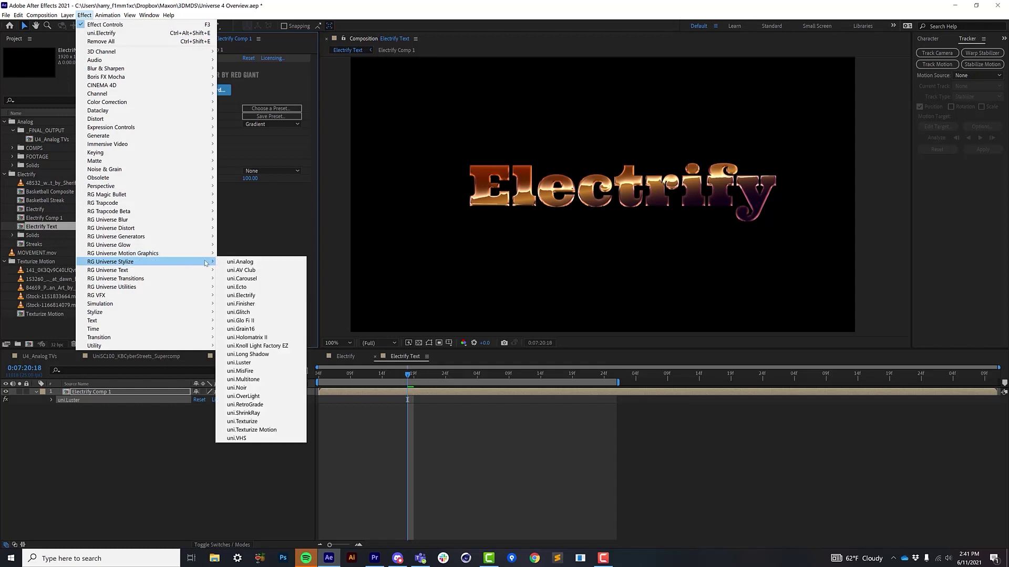
{"action": "left_click", "coordinate": [242, 295]}
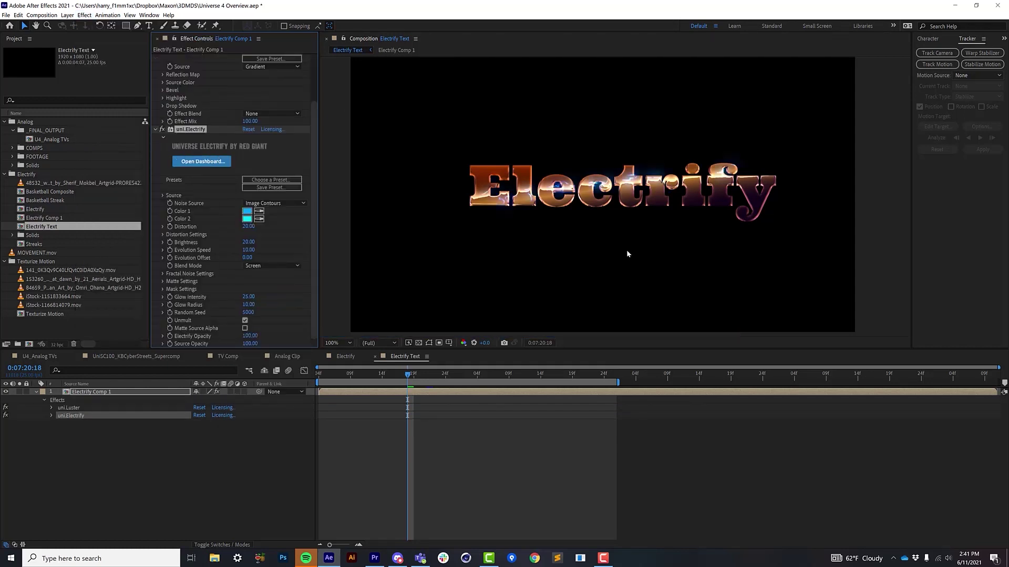
{"action": "left_click", "coordinate": [289, 203]}
{"action": "left_click", "coordinate": [269, 212]}
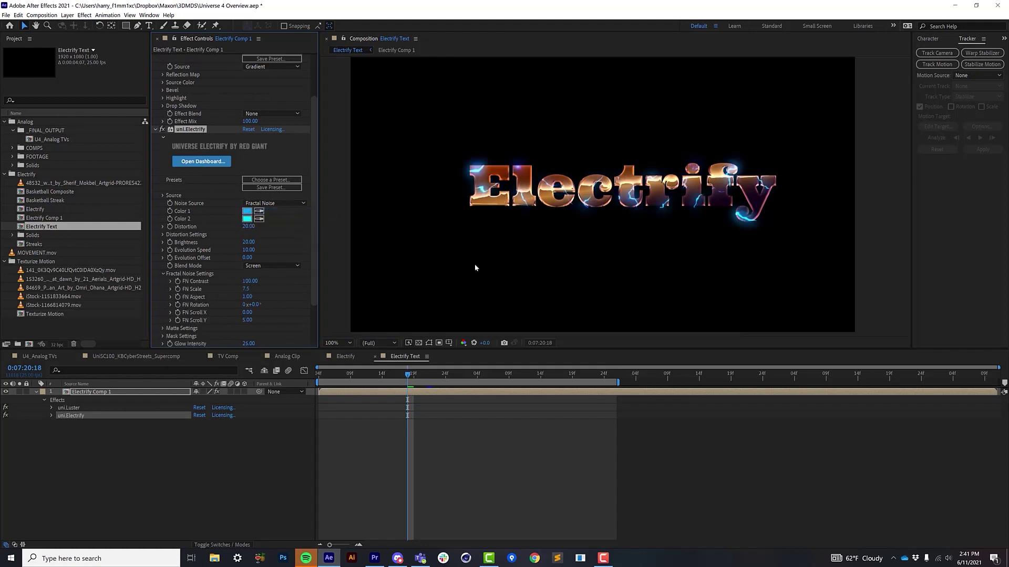
{"action": "scroll", "coordinate": [313, 179], "scroll_direction": "down", "scroll_amount": 3}
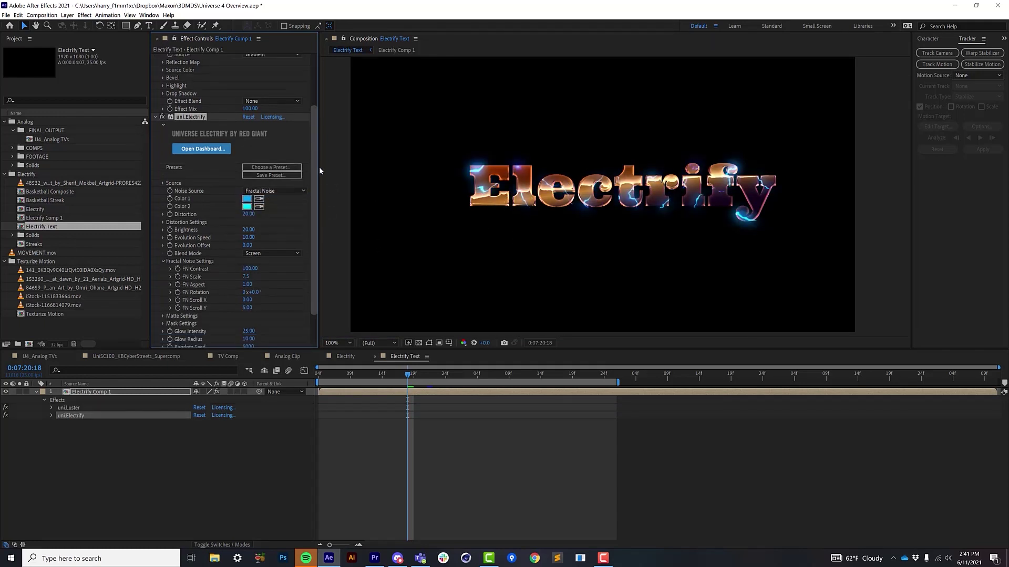
{"action": "left_click_drag", "start_coordinate": [381, 375], "coordinate": [480, 389]}
{"action": "key", "text": "space"}
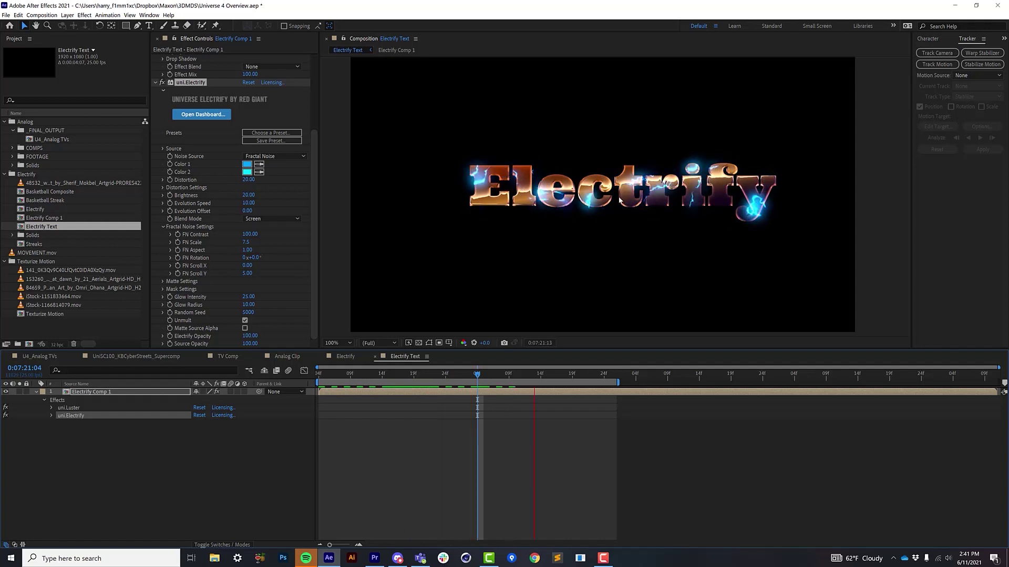
Step: Set FN Scroll Y to 10 and bring up the Color 1 picker
{"action": "left_click", "coordinate": [247, 273]}
{"action": "type", "text": "10"}
{"action": "key", "text": "Return"}
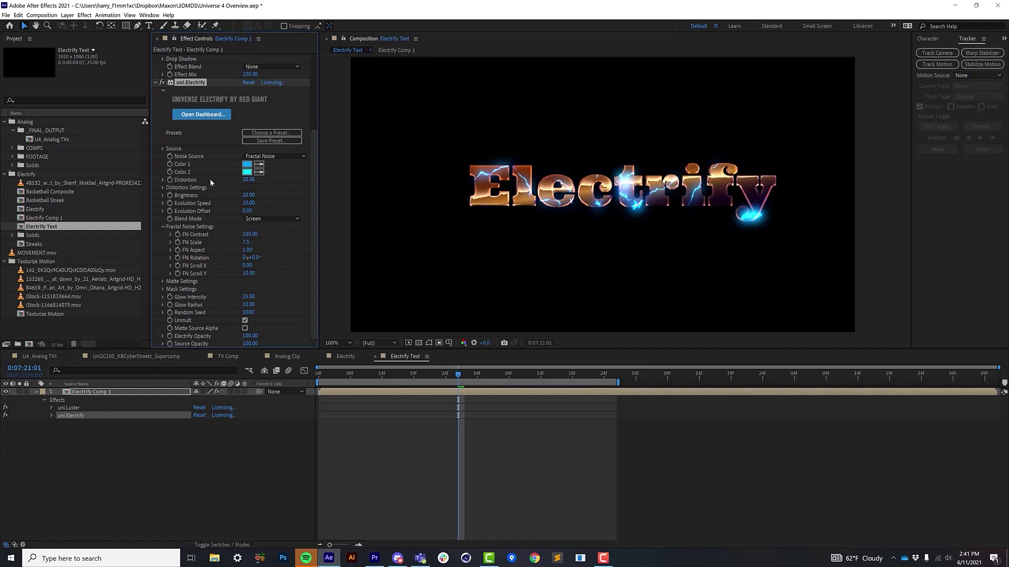
{"action": "left_click", "coordinate": [246, 164]}
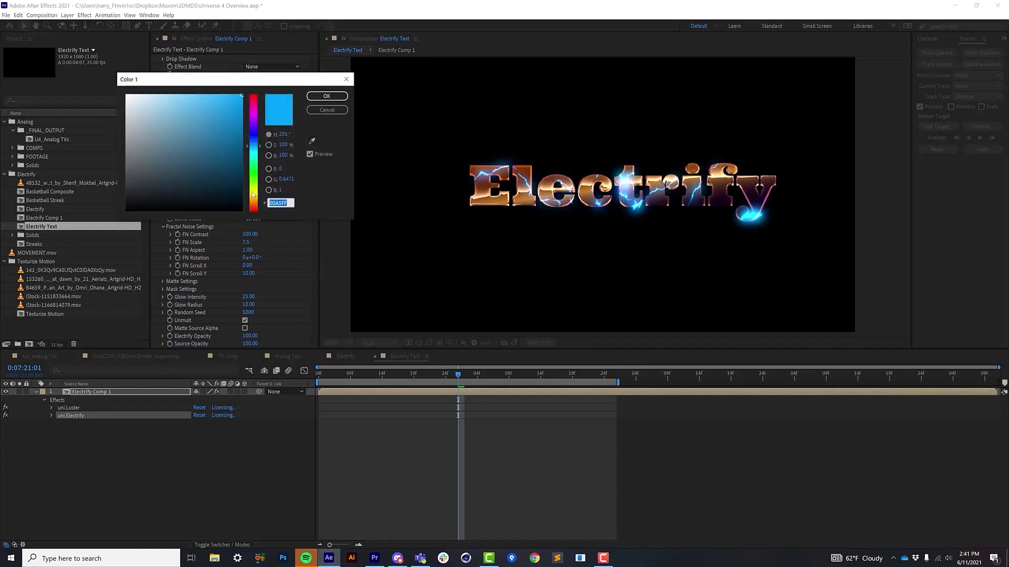
Step: Make Electrify's Color 1 orange and Color 2 orange-red FF4E00
{"action": "left_click", "coordinate": [252, 193]}
{"action": "key", "text": "Return"}
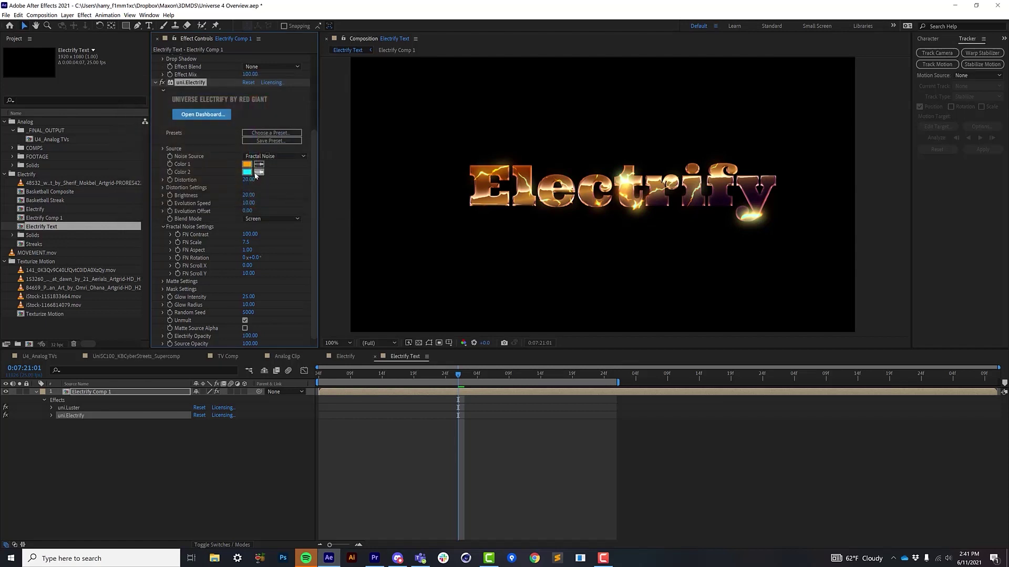
{"action": "left_click", "coordinate": [247, 172]}
{"action": "left_click", "coordinate": [257, 206]}
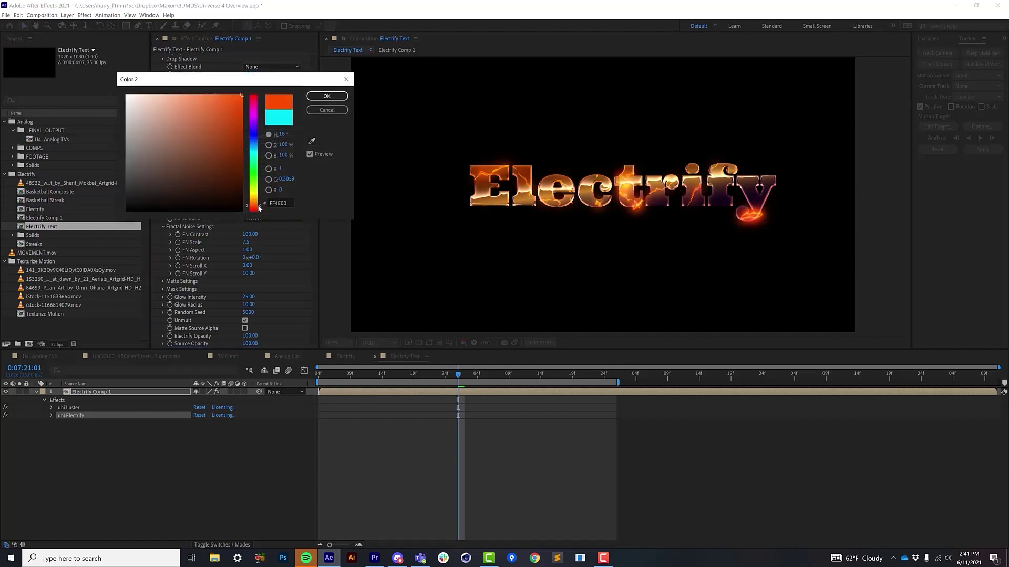
{"action": "key", "text": "Return"}
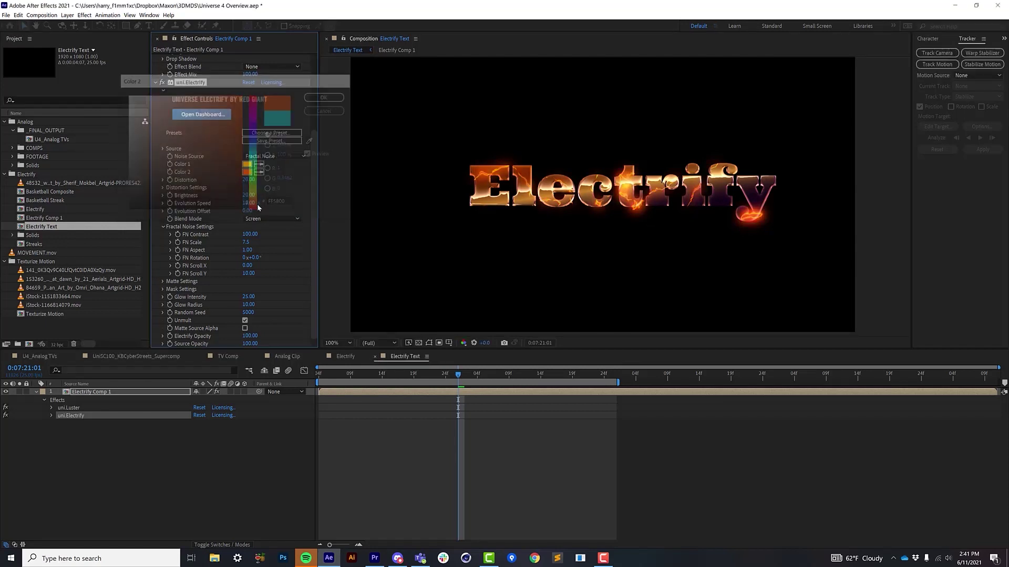
Step: Set FN Scroll Y to 0, FN Scroll X to 30, and Brightness to 28.50
{"action": "key", "text": "space"}
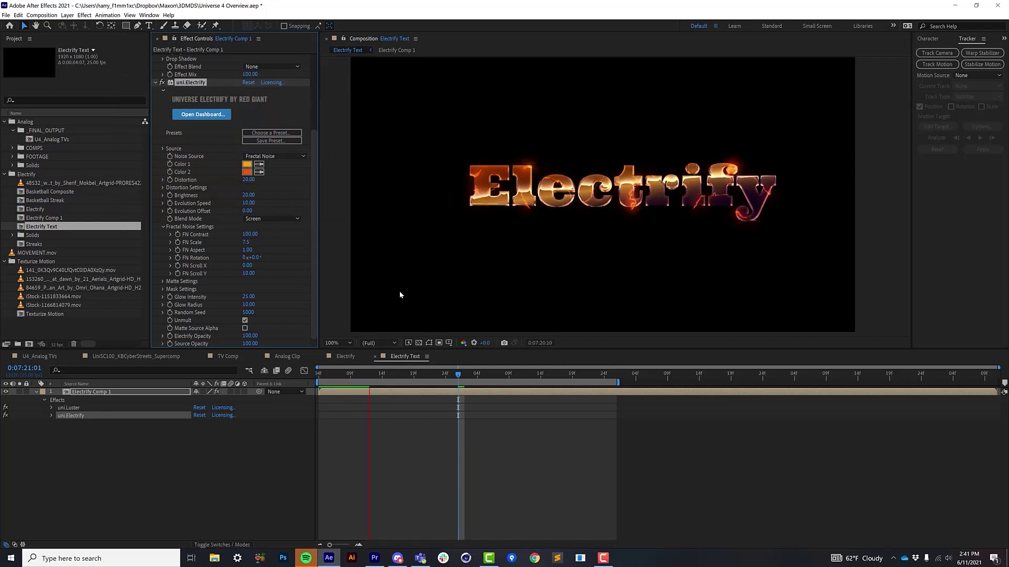
{"action": "left_click", "coordinate": [248, 273]}
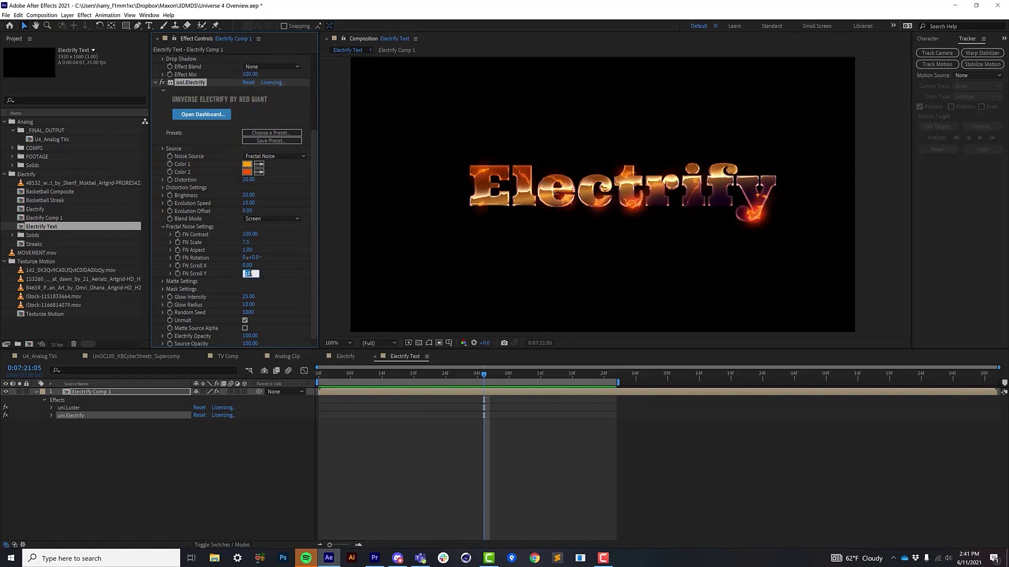
{"action": "type", "text": "0"}
{"action": "left_click_drag", "start_coordinate": [247, 266], "coordinate": [261, 267]}
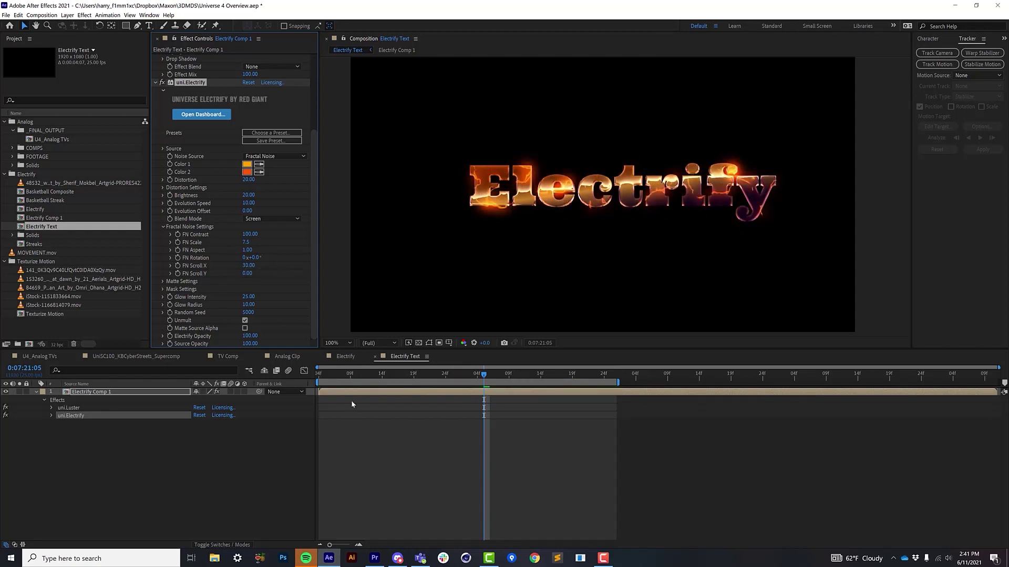
{"action": "key", "text": "Page_Up"}
{"action": "key", "text": "Page_Up"}
{"action": "key", "text": "Page_Up"}
{"action": "left_click_drag", "start_coordinate": [248, 194], "coordinate": [293, 199]}
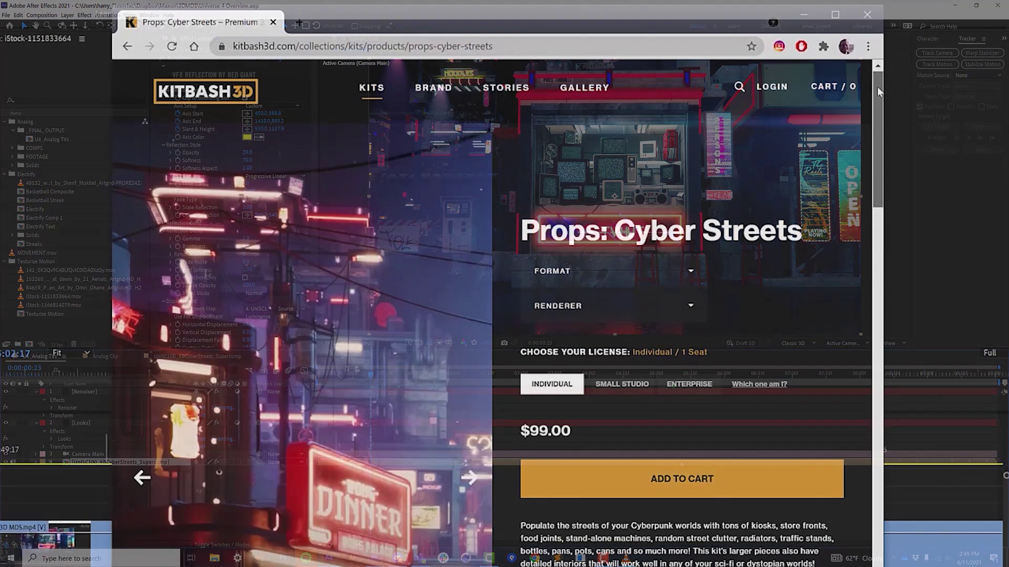
Step: Scroll down the Kitbash3D Props: Cyber Streets page past its $99.00 Individual price
{"action": "scroll", "coordinate": [877, 105], "scroll_direction": "down", "scroll_amount": 3}
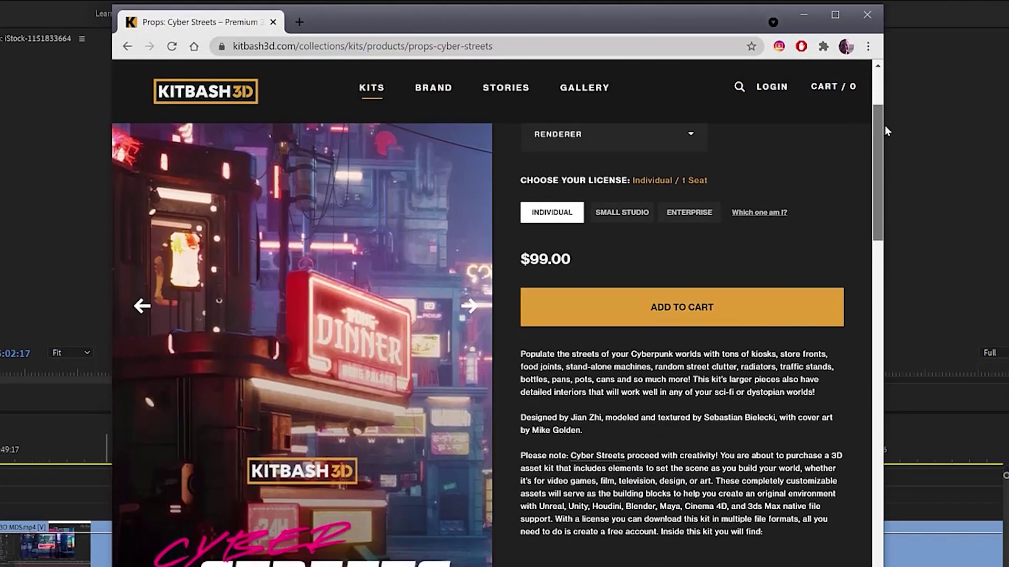
{"action": "left_click_drag", "start_coordinate": [887, 131], "coordinate": [883, 188]}
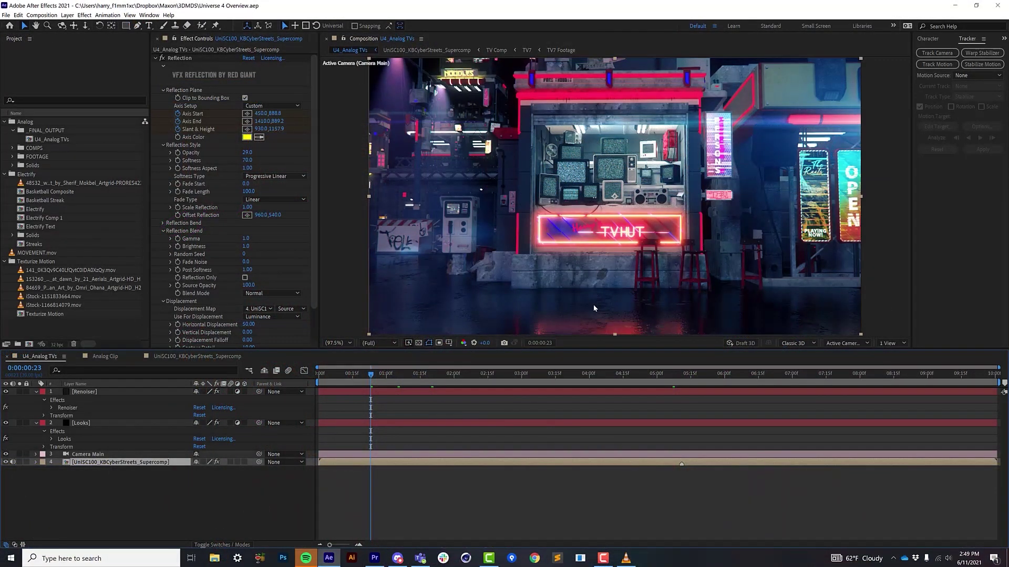
Step: Hide the Looks grade, open the Cyber Streets supercomp, compare its Supercomp layer, then open TV Comp
{"action": "left_click", "coordinate": [6, 424]}
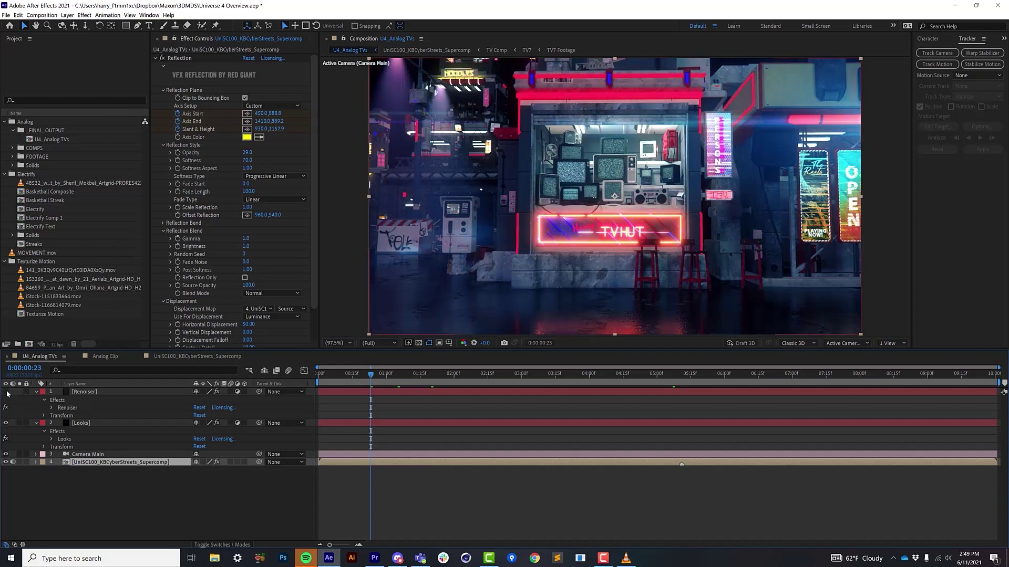
{"action": "double_click", "coordinate": [93, 463]}
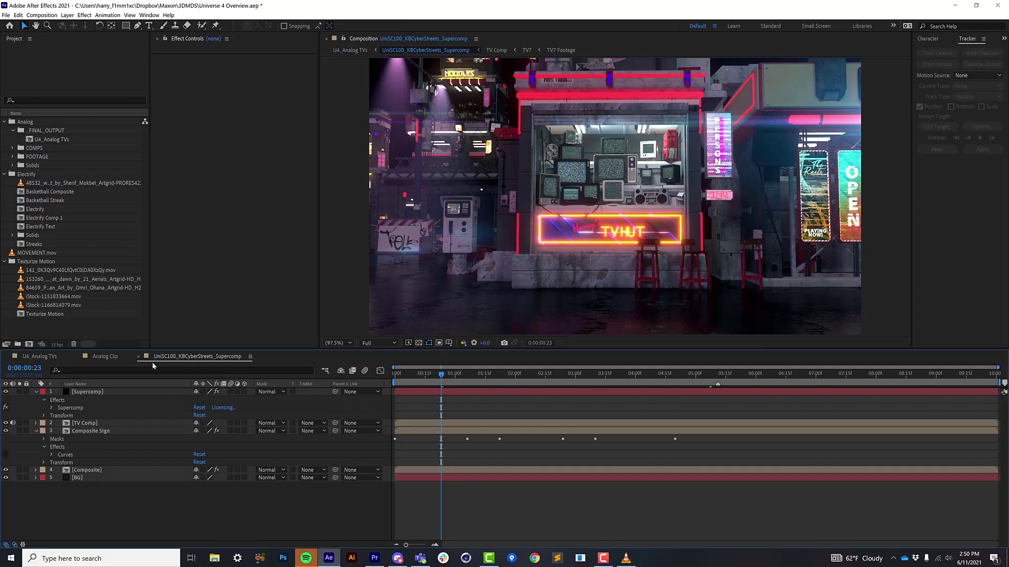
{"action": "left_click", "coordinate": [6, 392]}
{"action": "left_click", "coordinate": [6, 392]}
{"action": "double_click", "coordinate": [111, 424]}
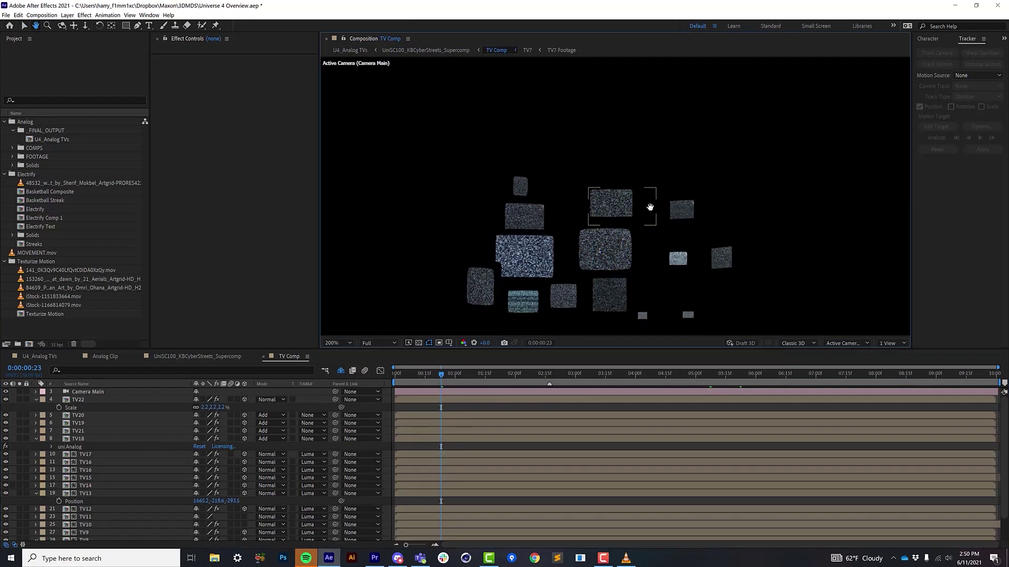
Step: Select several TV screens in the viewer, including TV15, TV12 and TV7
{"action": "left_click", "coordinate": [625, 254]}
{"action": "left_click", "coordinate": [609, 199]}
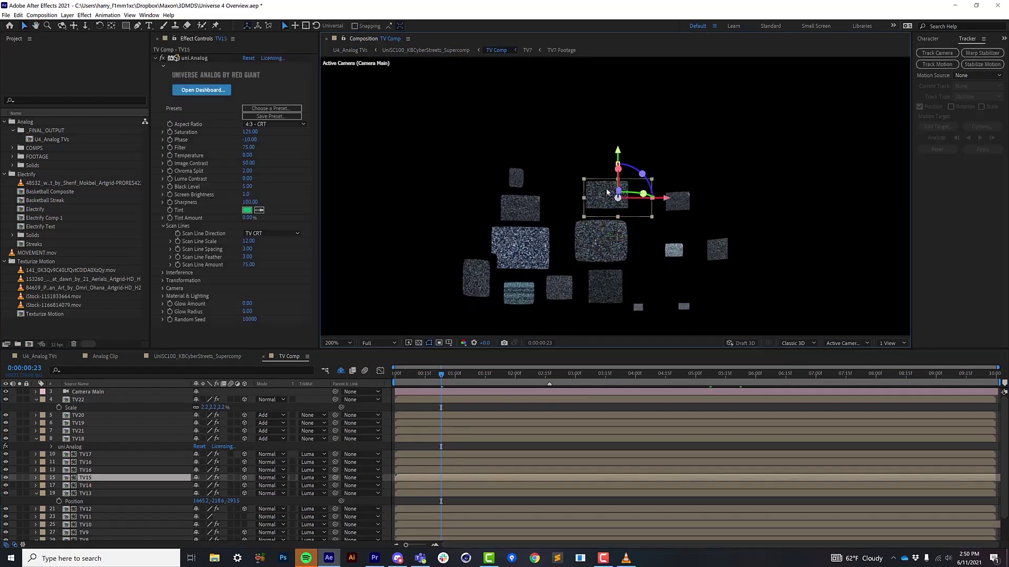
{"action": "left_click", "coordinate": [516, 213]}
{"action": "left_click", "coordinate": [475, 279]}
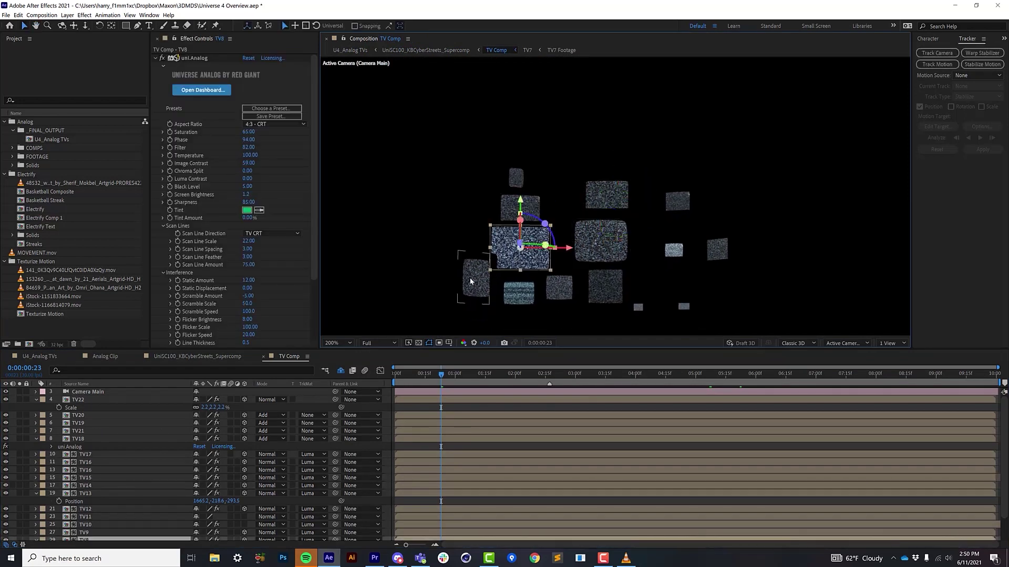
{"action": "left_click", "coordinate": [608, 282]}
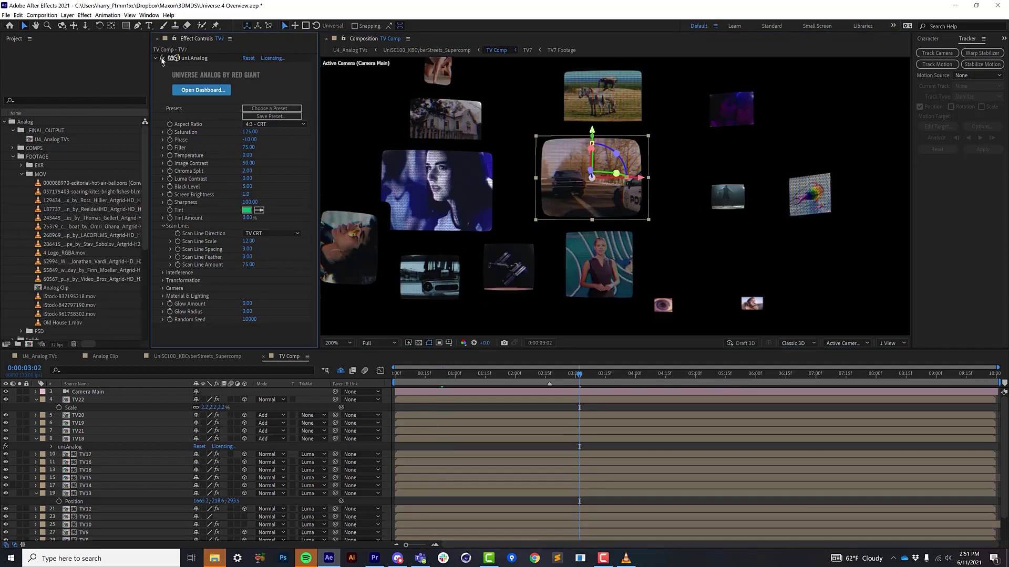
Step: Switch TV7's uni.Analog effect off and back on to compare the CRT look
{"action": "left_click", "coordinate": [162, 58]}
{"action": "left_click", "coordinate": [162, 58]}
{"action": "left_click", "coordinate": [88, 222]}
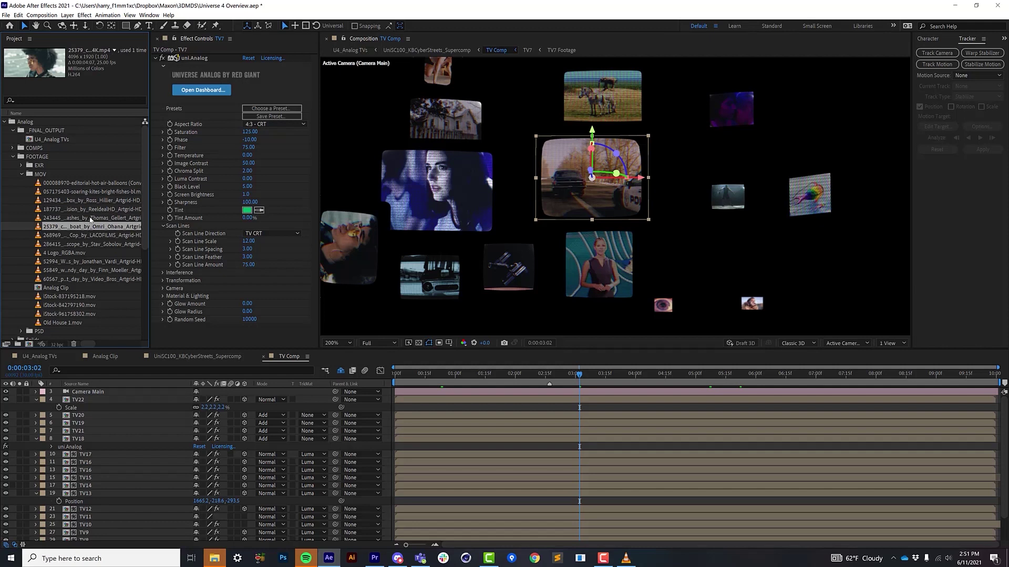
Step: Make a new composition from the police car clip and apply uni.Analog to it
{"action": "left_click", "coordinate": [95, 227]}
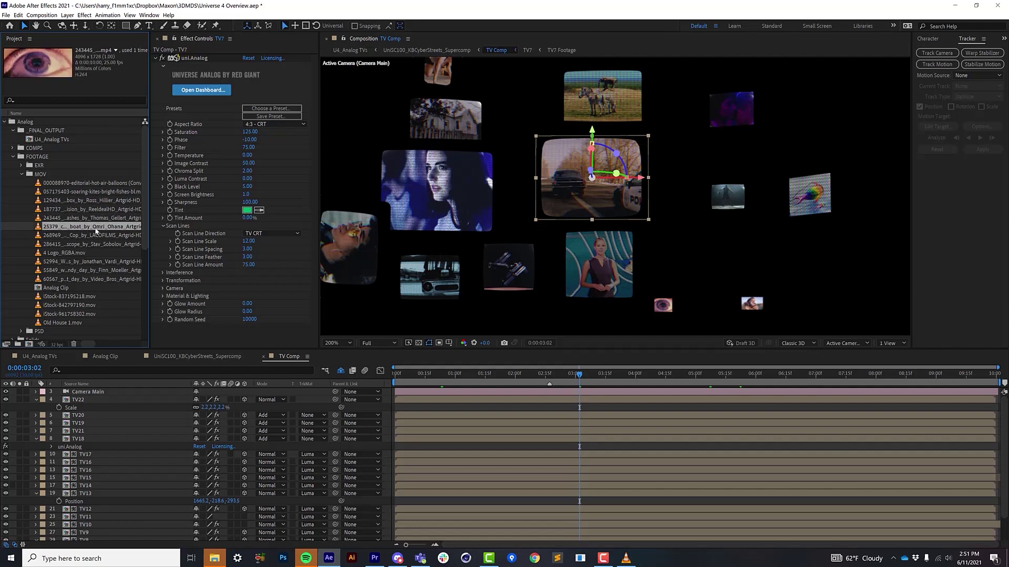
{"action": "left_click", "coordinate": [97, 234]}
{"action": "left_click_drag", "start_coordinate": [96, 235], "coordinate": [29, 344]}
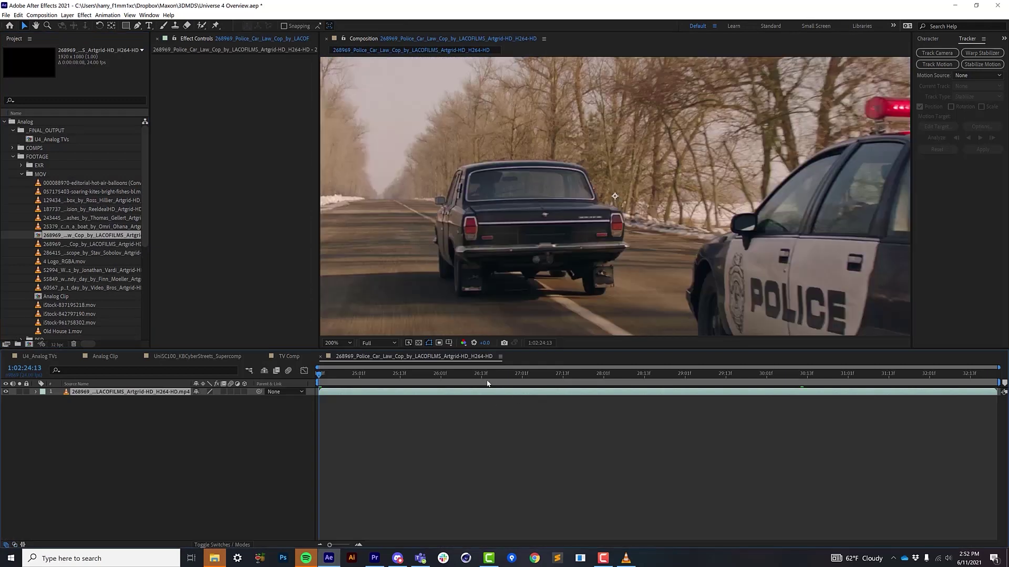
{"action": "left_click", "coordinate": [488, 373]}
{"action": "key", "text": "ctrl+alt+shift+e"}
Step: Reframe the car in the viewer and raise uni.Analog Phase from -10 to -2
{"action": "left_click_drag", "start_coordinate": [545, 175], "coordinate": [611, 184]}
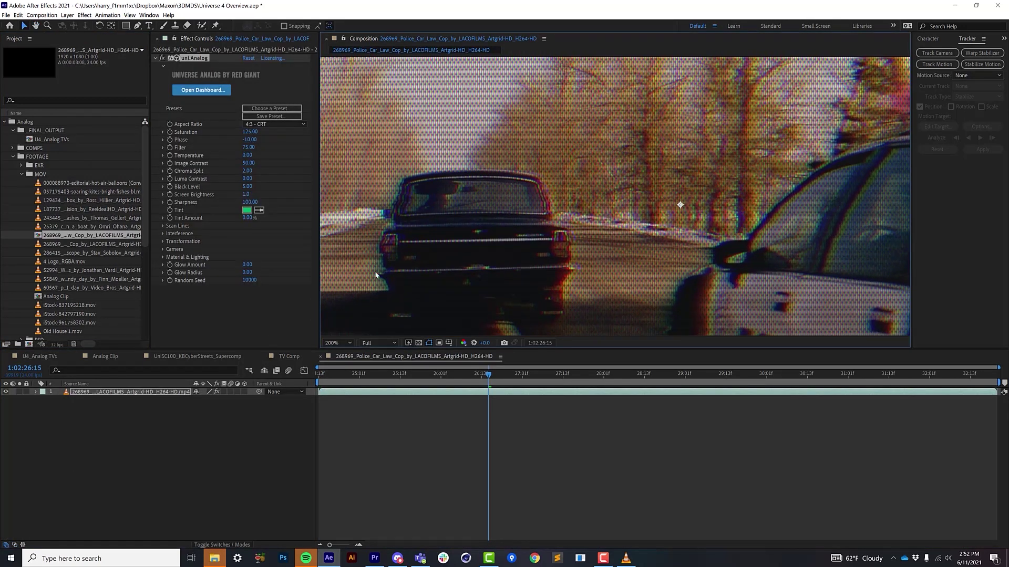
{"action": "key", "text": "space"}
{"action": "mouse_move", "coordinate": [522, 216]}
{"action": "left_mouse_down"}
{"action": "mouse_move", "coordinate": [568, 227]}
{"action": "mouse_move", "coordinate": [556, 251]}
{"action": "mouse_move", "coordinate": [538, 195]}
{"action": "left_mouse_up"}
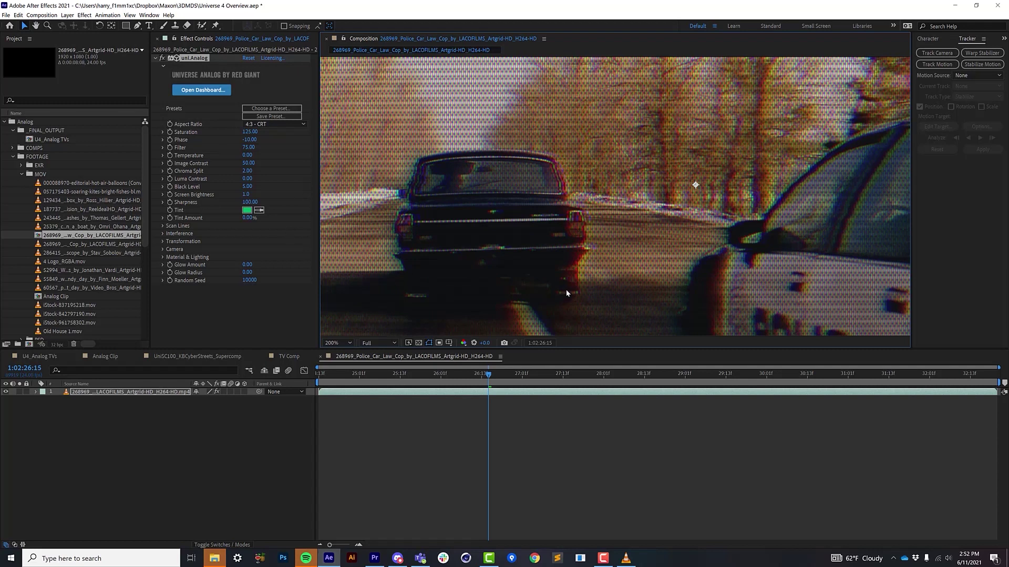
{"action": "key", "text": "space"}
{"action": "mouse_move", "coordinate": [670, 151]}
{"action": "left_mouse_down"}
{"action": "mouse_move", "coordinate": [657, 142]}
{"action": "mouse_move", "coordinate": [590, 144]}
{"action": "mouse_move", "coordinate": [627, 151]}
{"action": "left_mouse_up"}
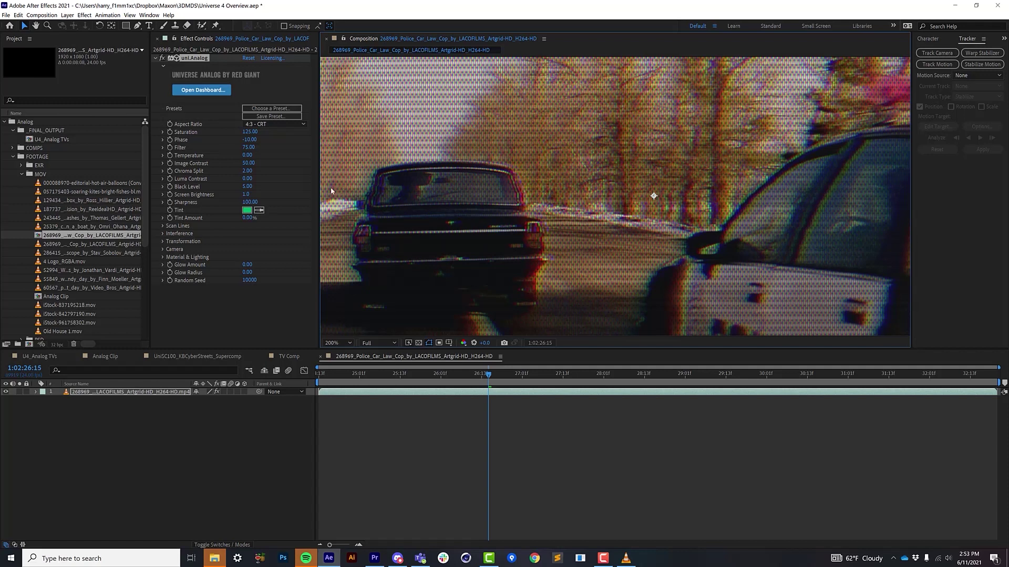
{"action": "left_click_drag", "start_coordinate": [249, 140], "coordinate": [291, 152]}
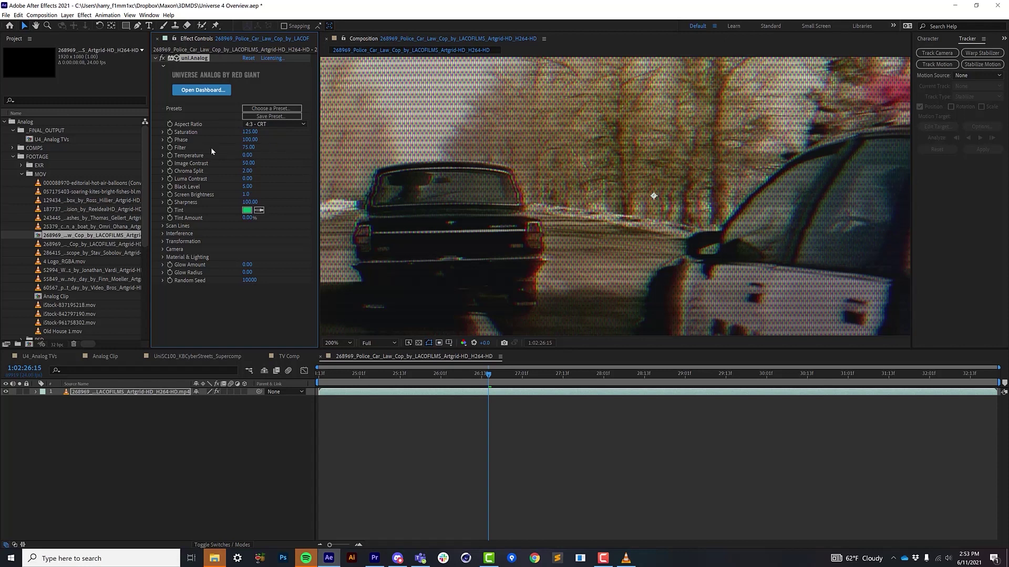
{"action": "left_click", "coordinate": [250, 139]}
Step: Set uni.Analog Phase to -100, then to 0
{"action": "type", "text": "-100"}
{"action": "key", "text": "Return"}
{"action": "left_click", "coordinate": [251, 140]}
{"action": "type", "text": "0"}
{"action": "key", "text": "Return"}
Step: Set Filter to 0, then scrub it up to 100 for a warmer cast
{"action": "left_click", "coordinate": [248, 148]}
{"action": "type", "text": "0"}
{"action": "key", "text": "Return"}
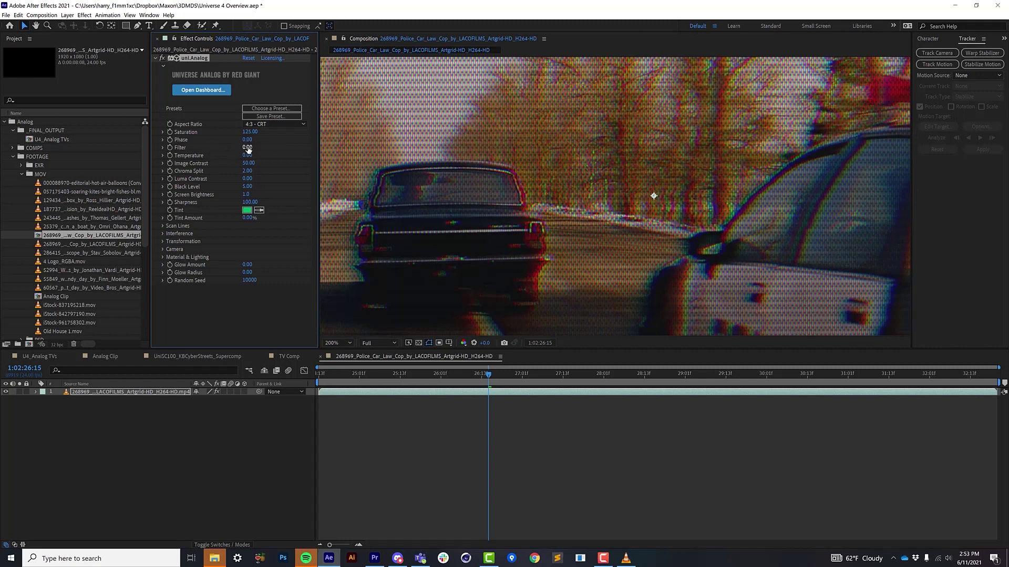
{"action": "left_click_drag", "start_coordinate": [247, 147], "coordinate": [294, 152]}
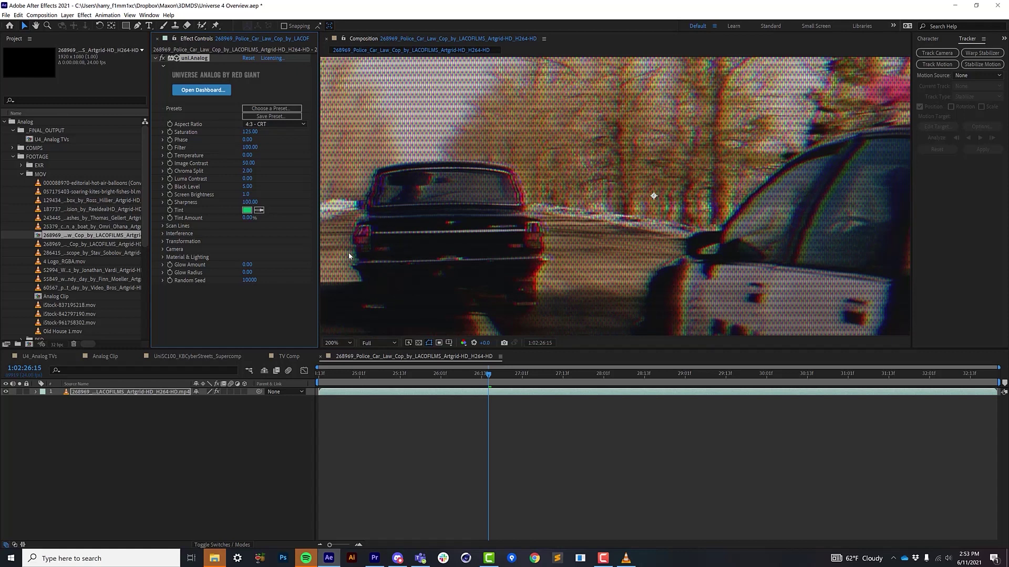
{"action": "left_click_drag", "start_coordinate": [247, 148], "coordinate": [257, 148]}
{"action": "left_click", "coordinate": [254, 147]}
Step: Set Saturation to 0 and Image Contrast to 100 for a black-and-white picture
{"action": "left_click", "coordinate": [250, 132]}
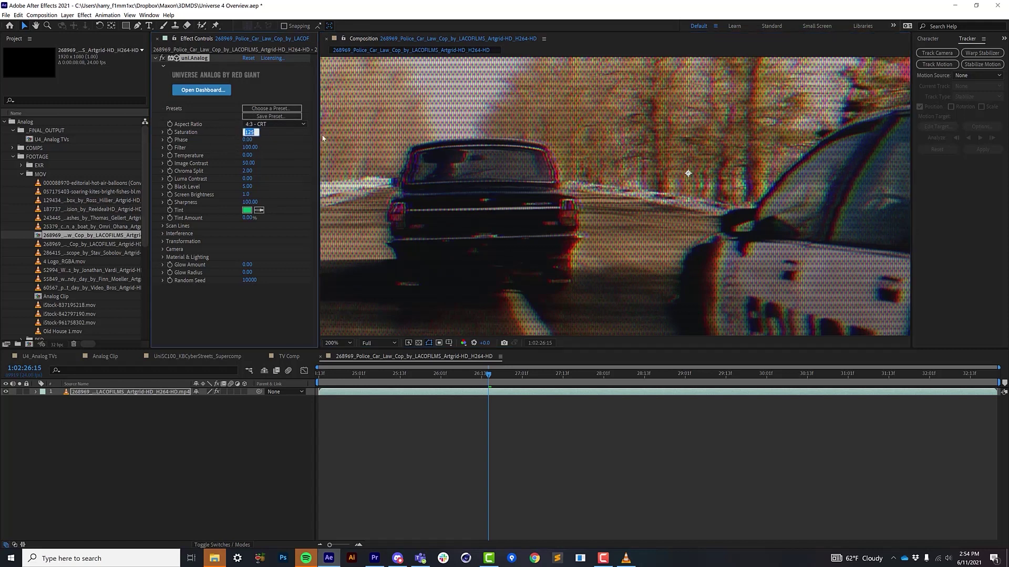
{"action": "type", "text": "0"}
{"action": "key", "text": "Return"}
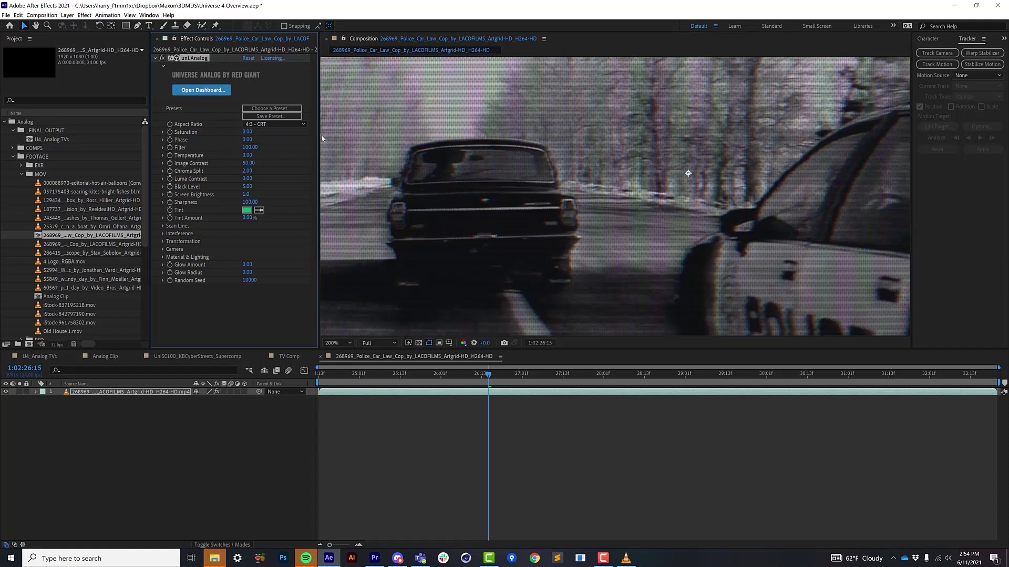
{"action": "left_click", "coordinate": [248, 163]}
{"action": "type", "text": "100"}
{"action": "key", "text": "Return"}
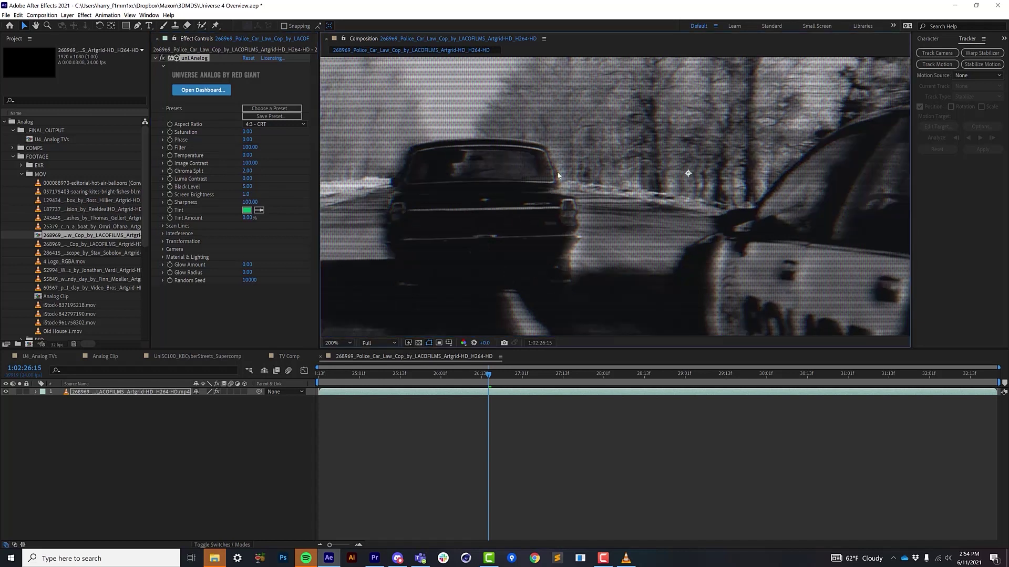
{"action": "scroll", "coordinate": [468, 209], "scroll_direction": "down", "scroll_amount": 2}
{"action": "scroll", "coordinate": [483, 199], "scroll_direction": "up", "scroll_amount": 1}
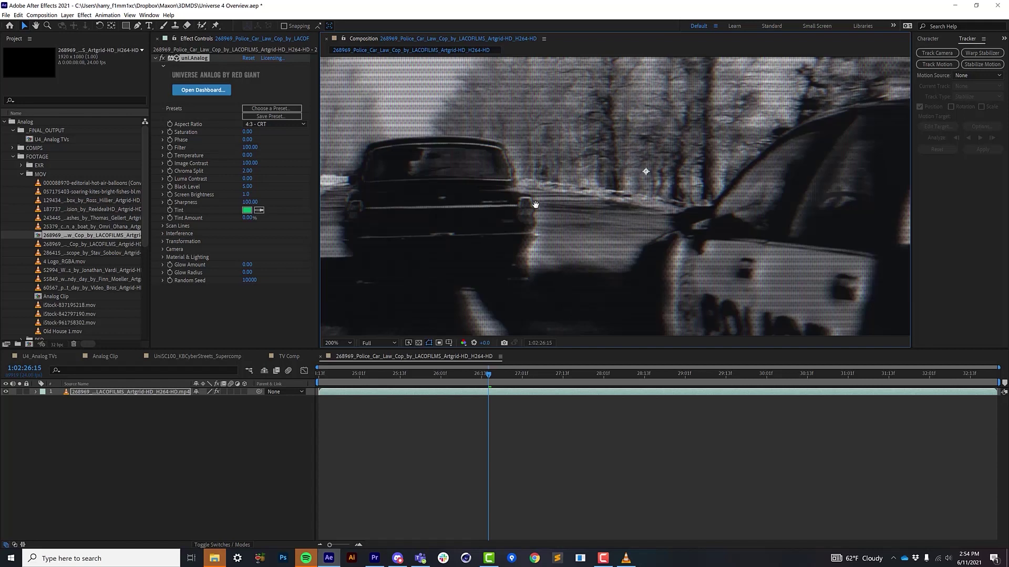
Step: Set Black Level to 15 and Luma Contrast to 10, then review another frame
{"action": "left_click", "coordinate": [247, 187]}
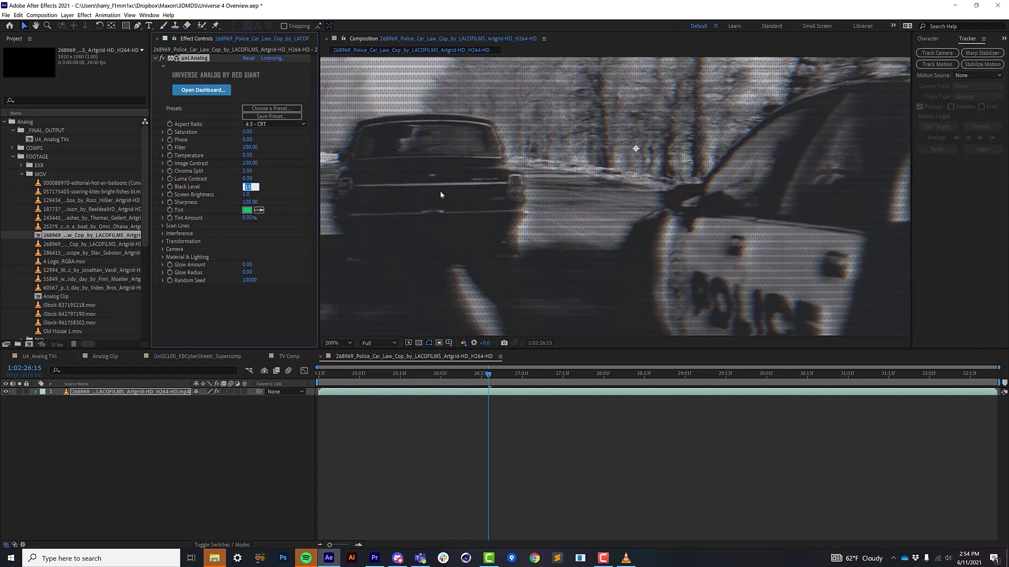
{"action": "key", "text": "shift+Tab"}
{"action": "type", "text": "10"}
{"action": "key", "text": "Return"}
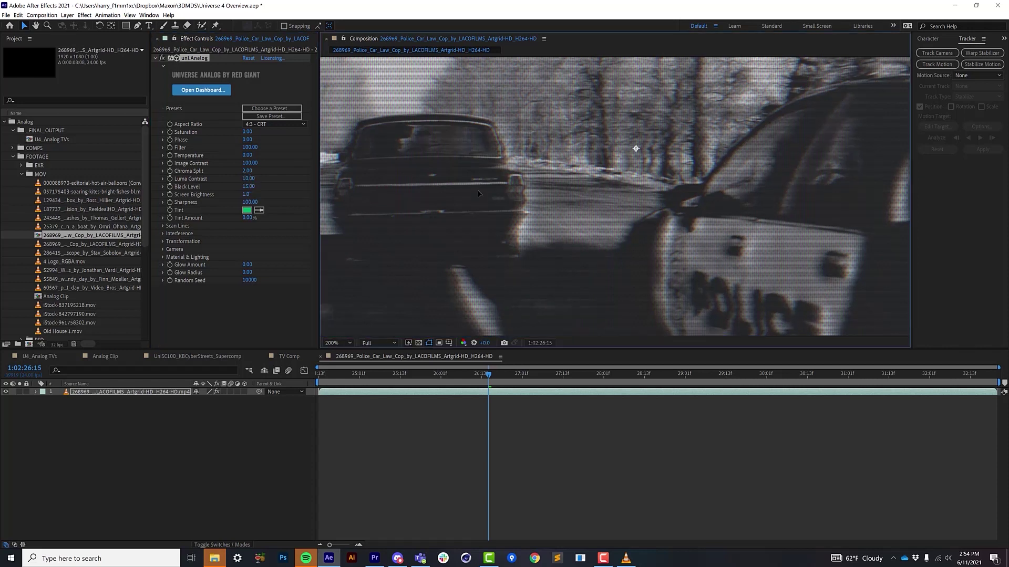
{"action": "scroll", "coordinate": [481, 190], "scroll_direction": "down", "scroll_amount": 2}
{"action": "left_click_drag", "start_coordinate": [482, 195], "coordinate": [454, 201]}
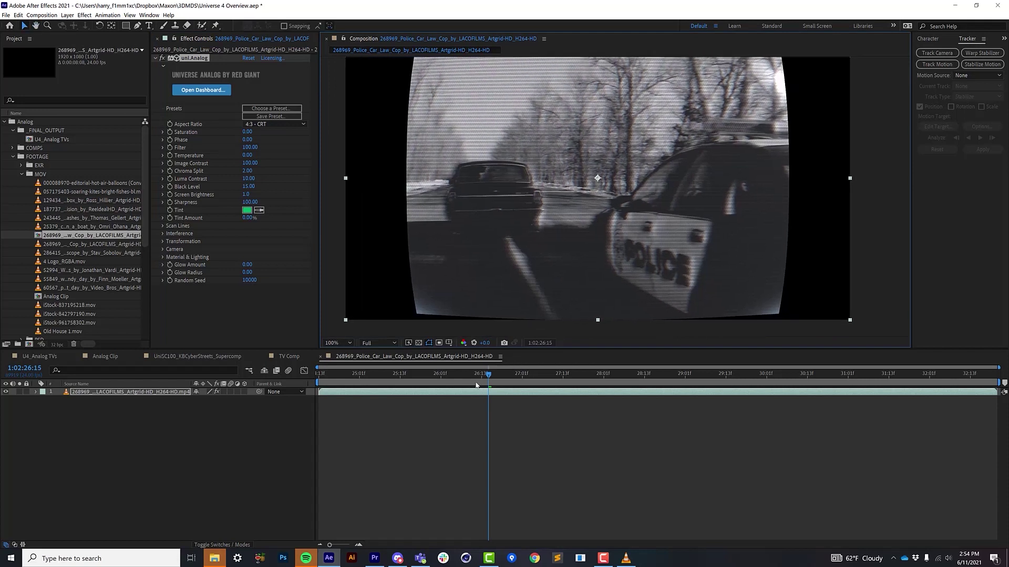
{"action": "left_click_drag", "start_coordinate": [489, 375], "coordinate": [516, 386]}
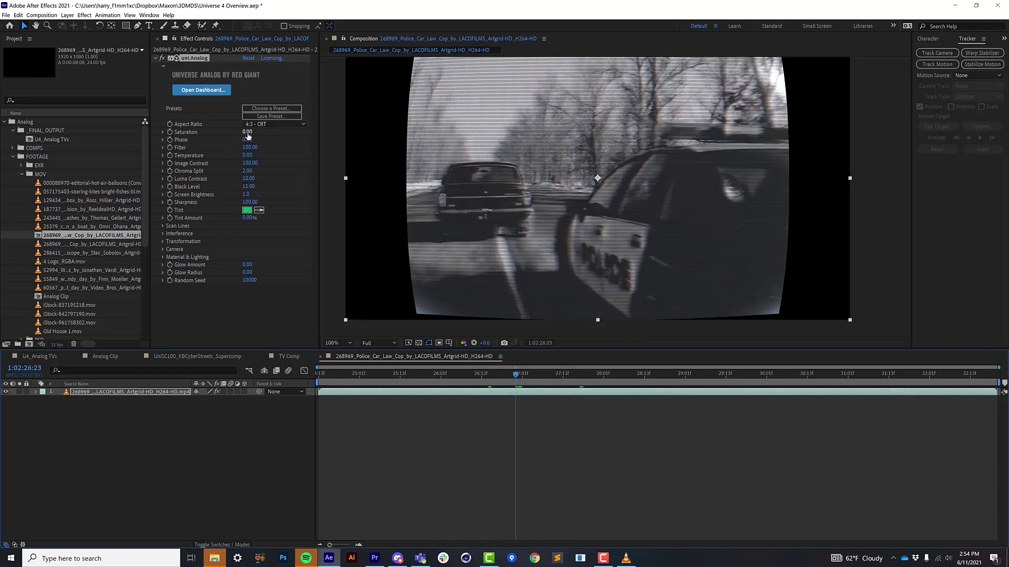
{"action": "left_click", "coordinate": [247, 132]}
Step: Set Saturation 150, Black Level 0 and Image Contrast 25, scrubbing the clip to preview
{"action": "type", "text": "150"}
{"action": "key", "text": "Return"}
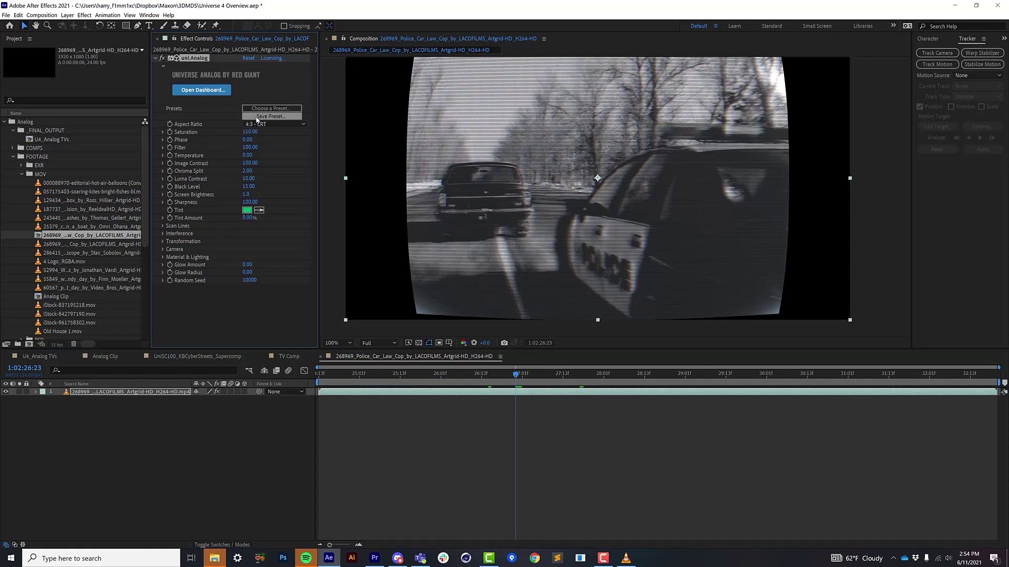
{"action": "left_click", "coordinate": [248, 186]}
{"action": "type", "text": "0"}
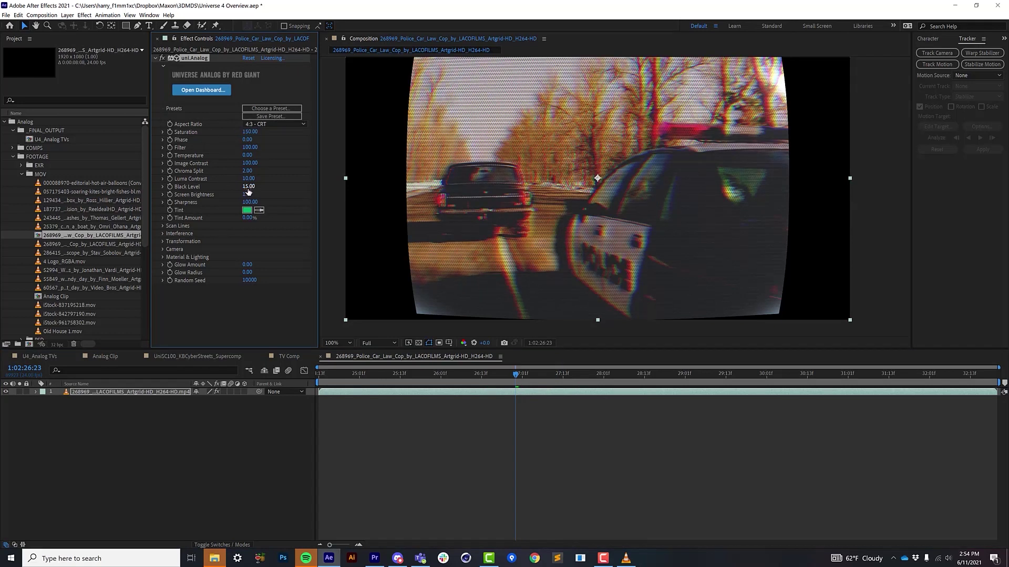
{"action": "key", "text": "Return"}
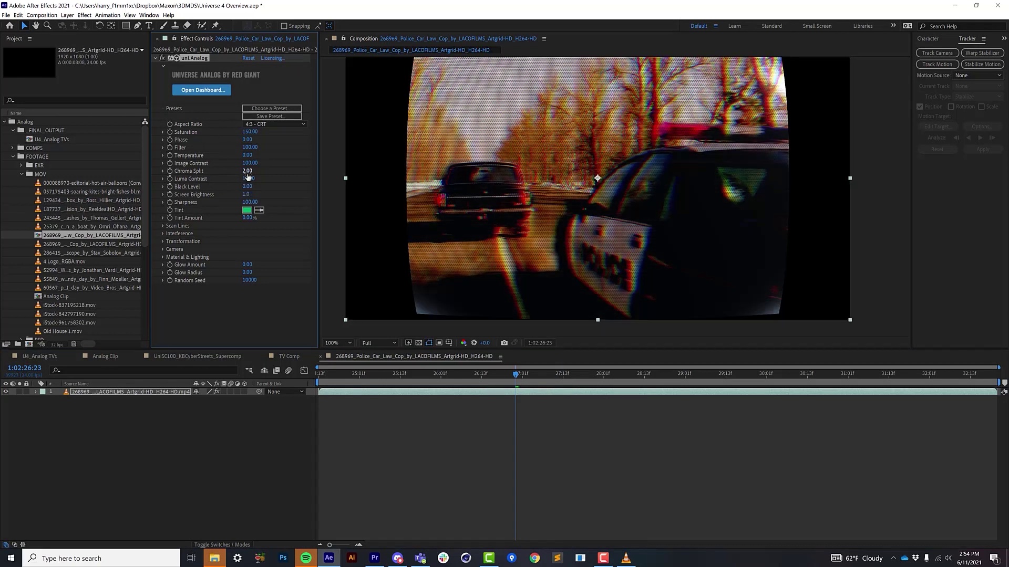
{"action": "left_click", "coordinate": [248, 179]}
{"action": "left_click", "coordinate": [248, 163]}
{"action": "type", "text": "25"}
{"action": "key", "text": "Return"}
{"action": "left_click_drag", "start_coordinate": [420, 371], "coordinate": [484, 390]}
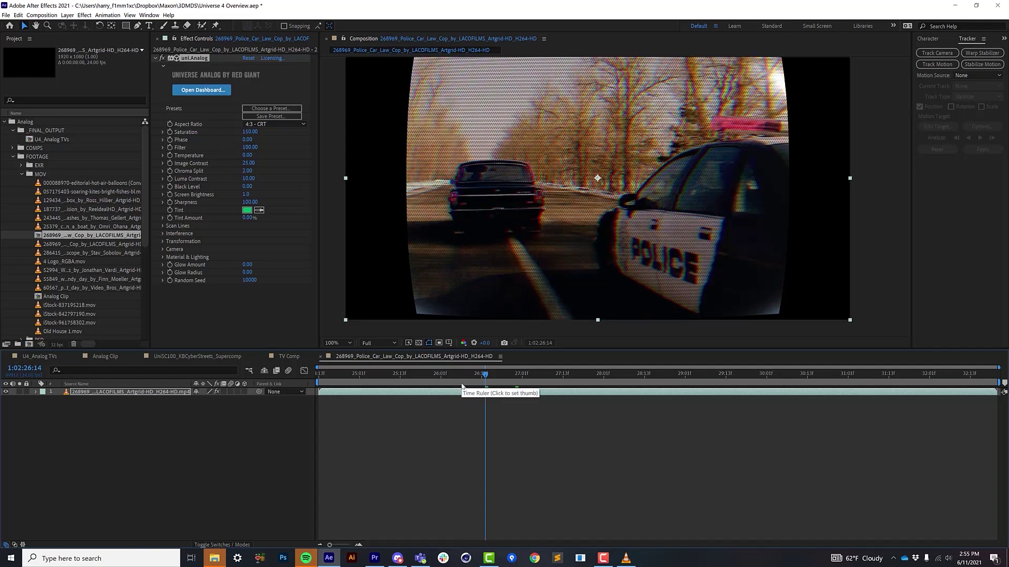
{"action": "left_click", "coordinate": [163, 226]}
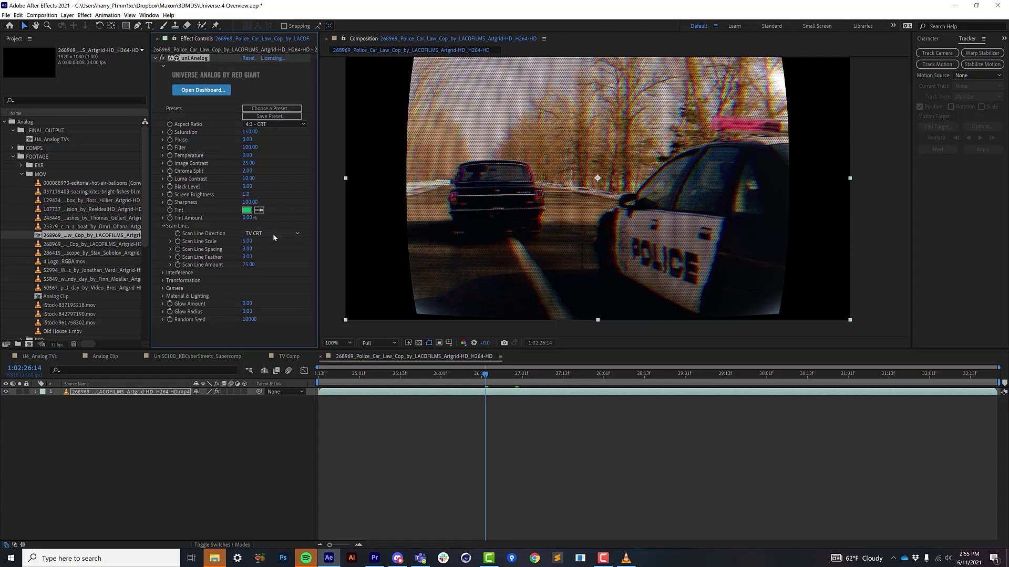
Step: Try Horizontal, PC CRT and None scan line directions, then return to TV CRT
{"action": "left_click", "coordinate": [261, 236]}
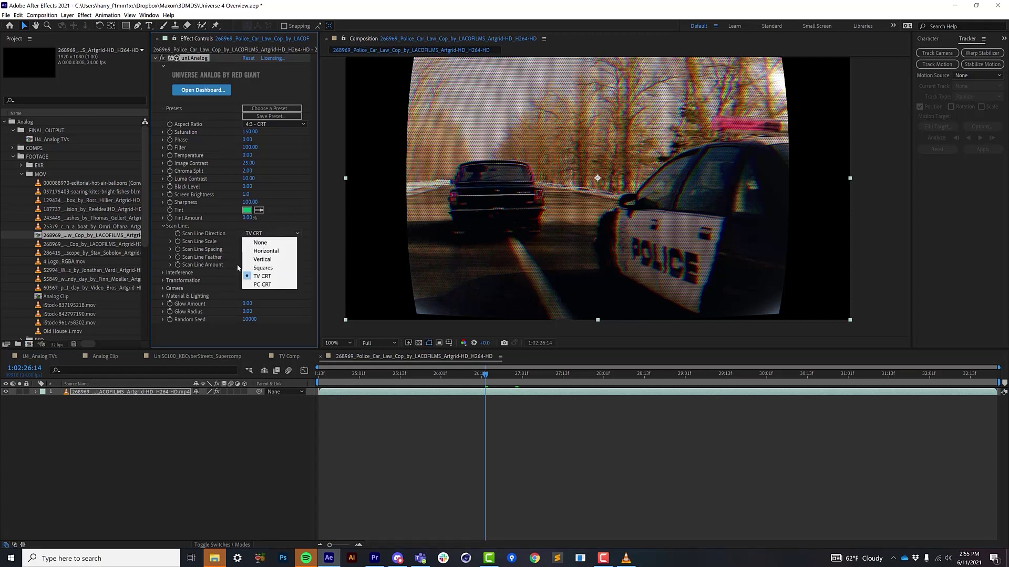
{"action": "left_click", "coordinate": [266, 251]}
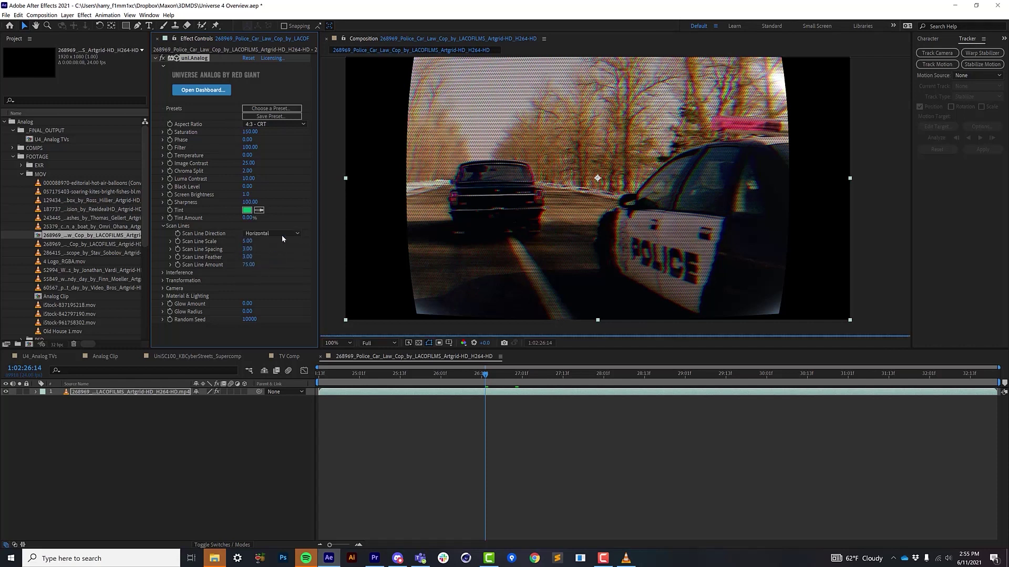
{"action": "left_click", "coordinate": [267, 236]}
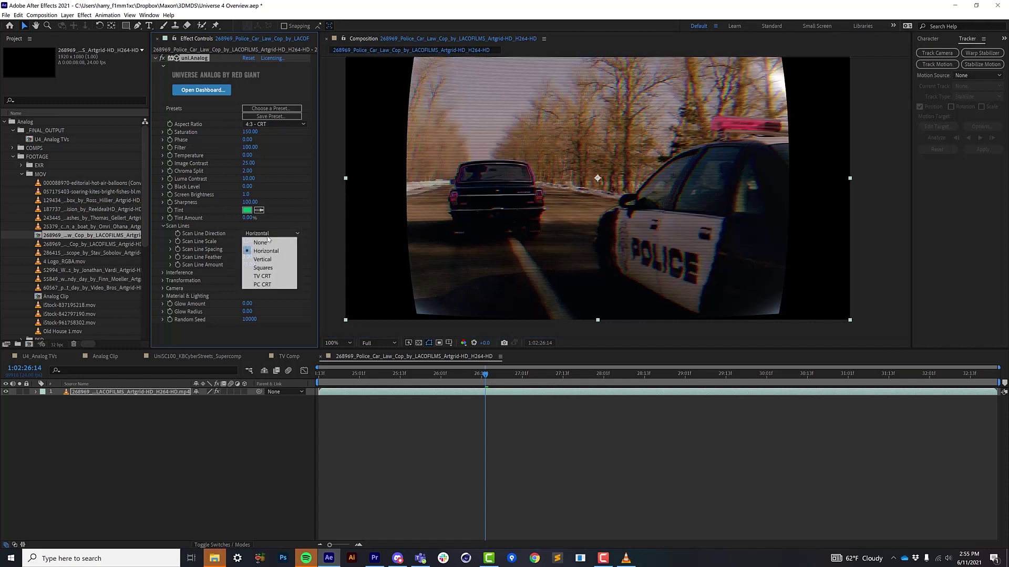
{"action": "left_click", "coordinate": [276, 284]}
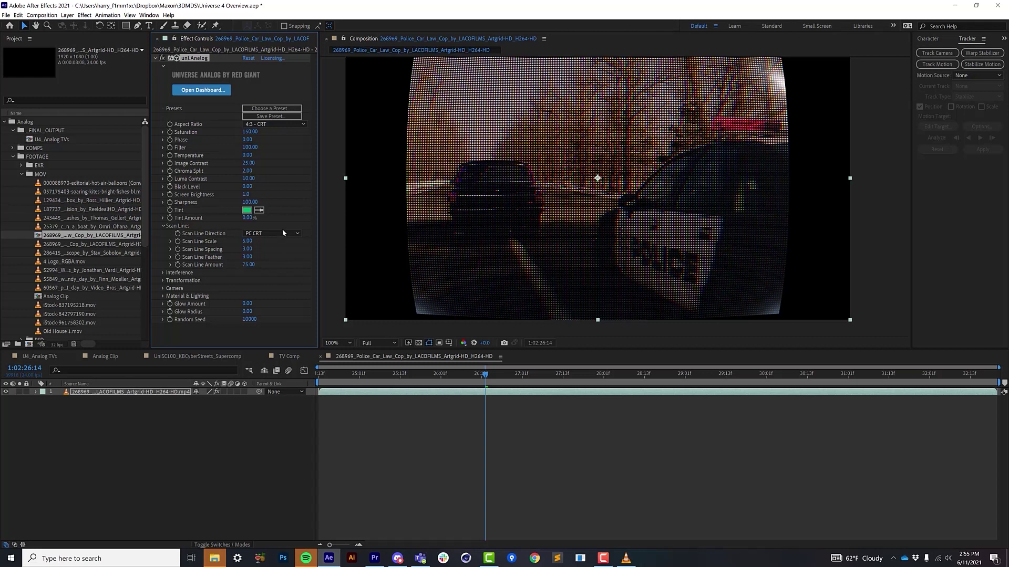
{"action": "left_click", "coordinate": [278, 233]}
{"action": "left_click", "coordinate": [271, 245]}
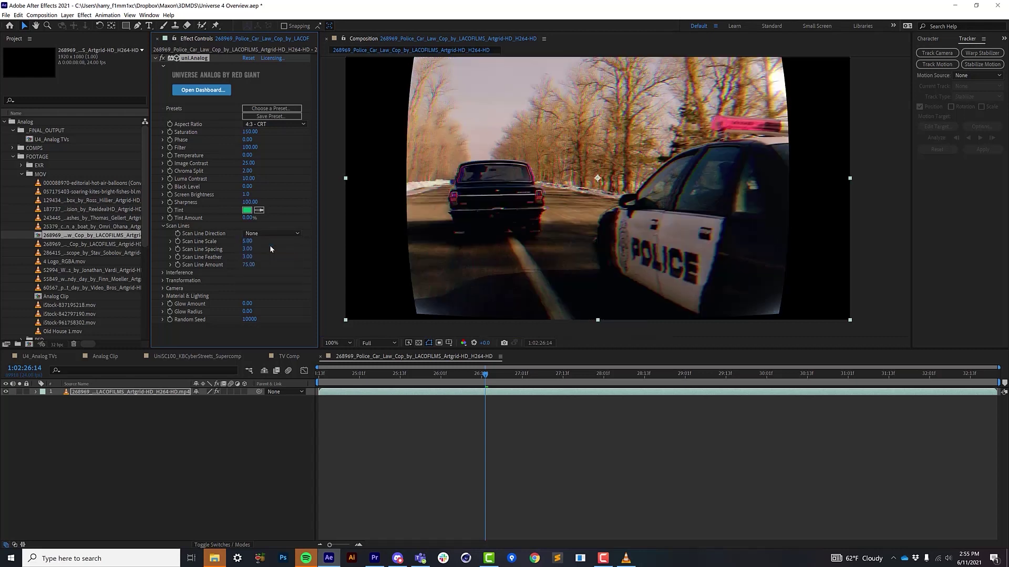
{"action": "left_click", "coordinate": [272, 233]}
{"action": "left_click", "coordinate": [270, 293]}
{"action": "left_click", "coordinate": [163, 281]}
{"action": "scroll", "coordinate": [316, 299], "scroll_direction": "down", "scroll_amount": 1}
Step: Scrub Y Rotation to about 61 degrees and drag Curvature, toggling Crop Source Image
{"action": "key", "text": "h"}
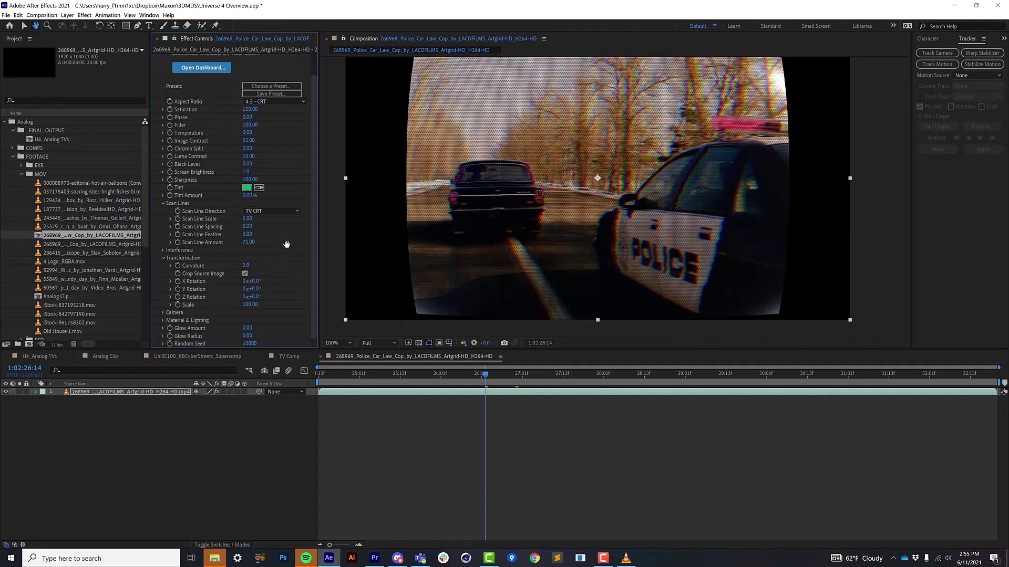
{"action": "key", "text": "v"}
{"action": "mouse_move", "coordinate": [255, 288]}
{"action": "left_mouse_down"}
{"action": "mouse_move", "coordinate": [278, 286]}
{"action": "mouse_move", "coordinate": [249, 288]}
{"action": "left_mouse_up"}
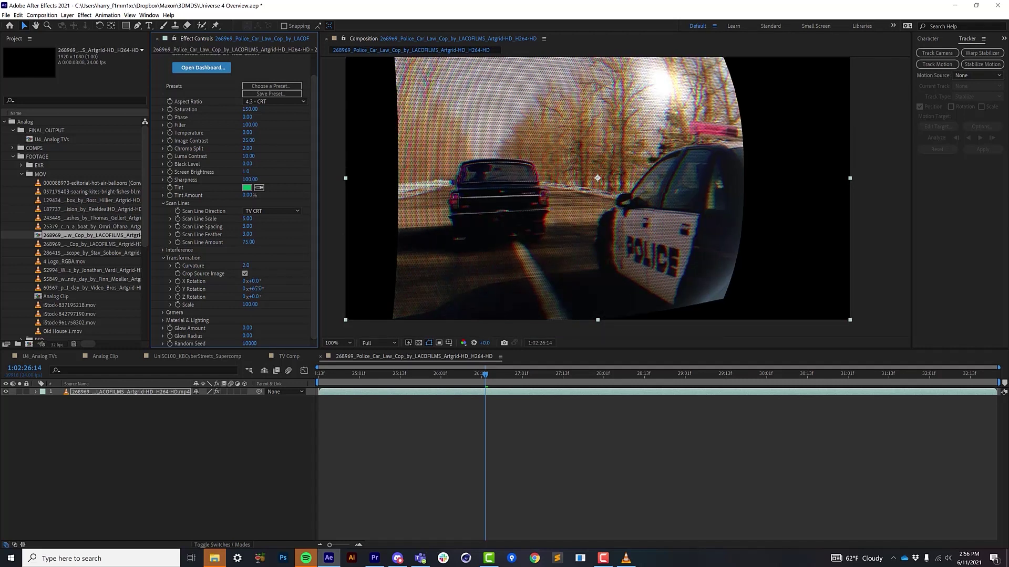
{"action": "left_click_drag", "start_coordinate": [257, 289], "coordinate": [255, 289]}
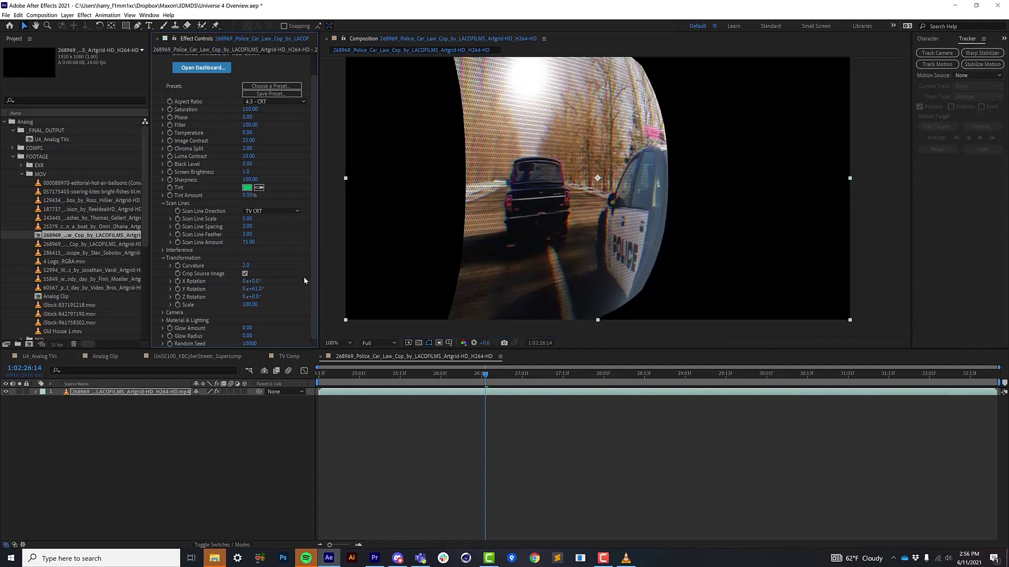
{"action": "left_click_drag", "start_coordinate": [246, 265], "coordinate": [210, 272]}
{"action": "left_click", "coordinate": [245, 273]}
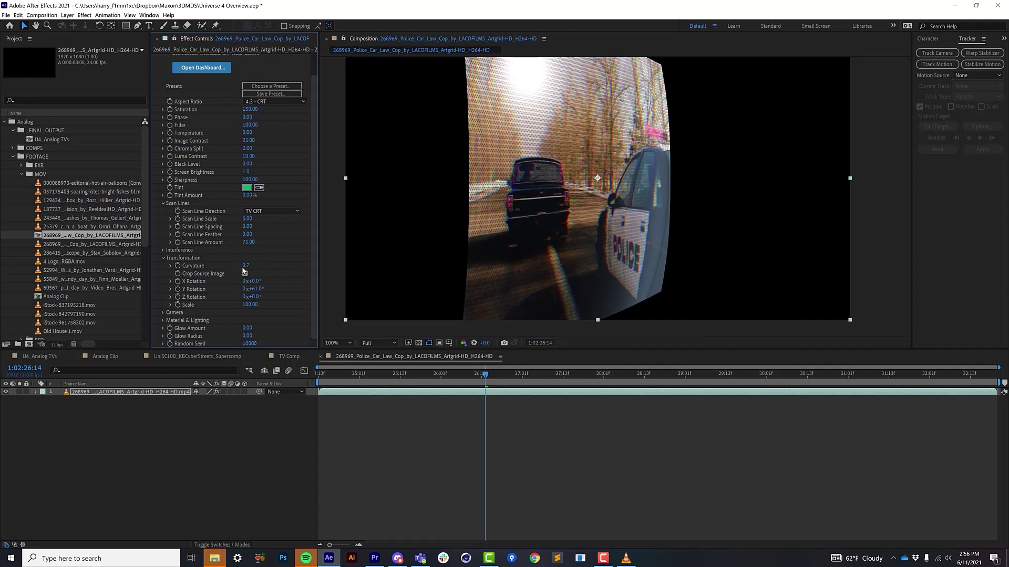
{"action": "left_click_drag", "start_coordinate": [246, 266], "coordinate": [298, 267]}
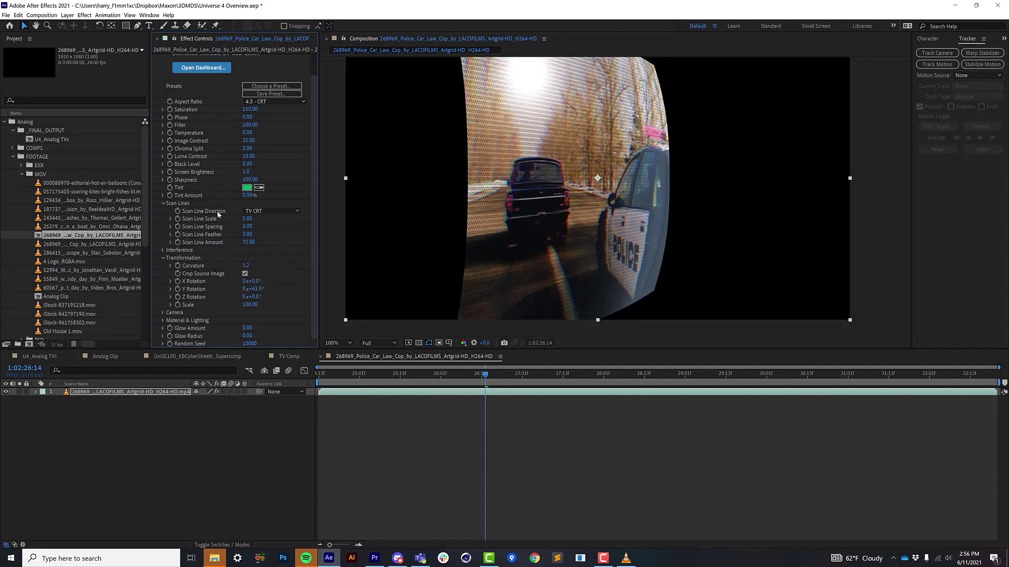
Step: Set Curvature to 0 and Y Rotation to 0 so the picture faces forward flat
{"action": "left_click", "coordinate": [249, 265]}
{"action": "type", "text": "0"}
{"action": "key", "text": "Tab"}
{"action": "key", "text": "Tab"}
{"action": "key", "text": "Tab"}
{"action": "key", "text": "Tab"}
{"action": "type", "text": "0"}
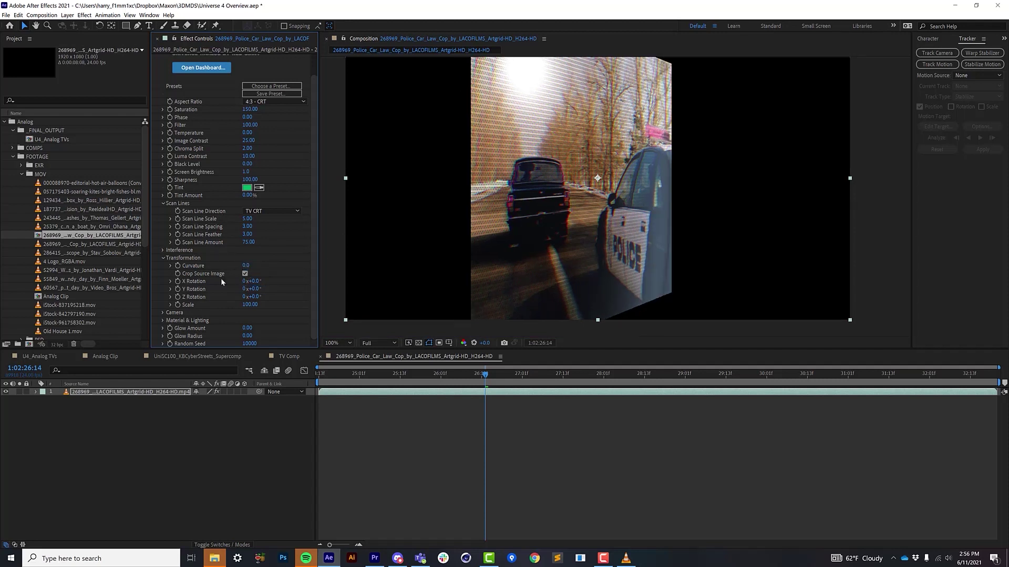
{"action": "key", "text": "Return"}
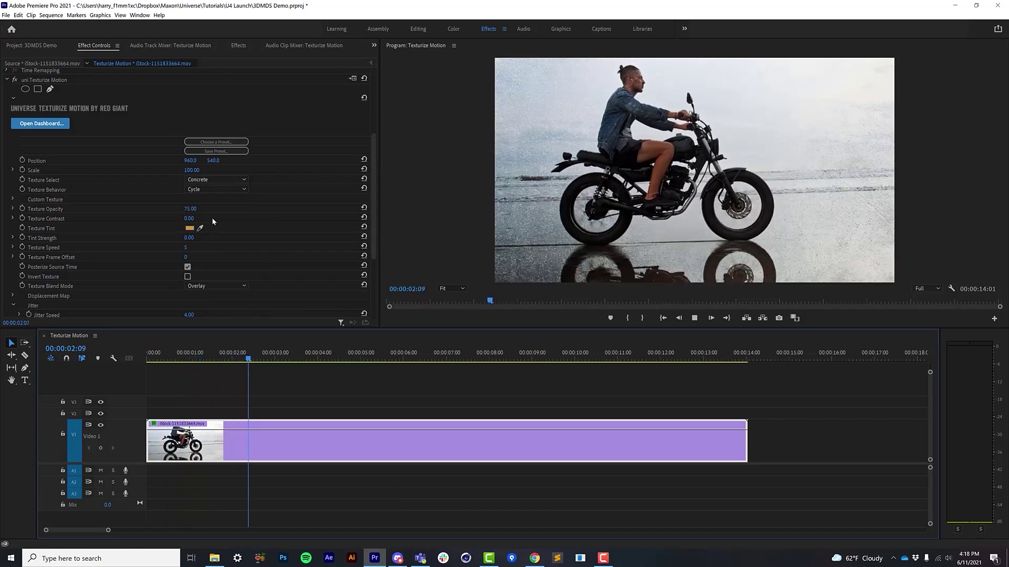
{"action": "left_click", "coordinate": [226, 179]}
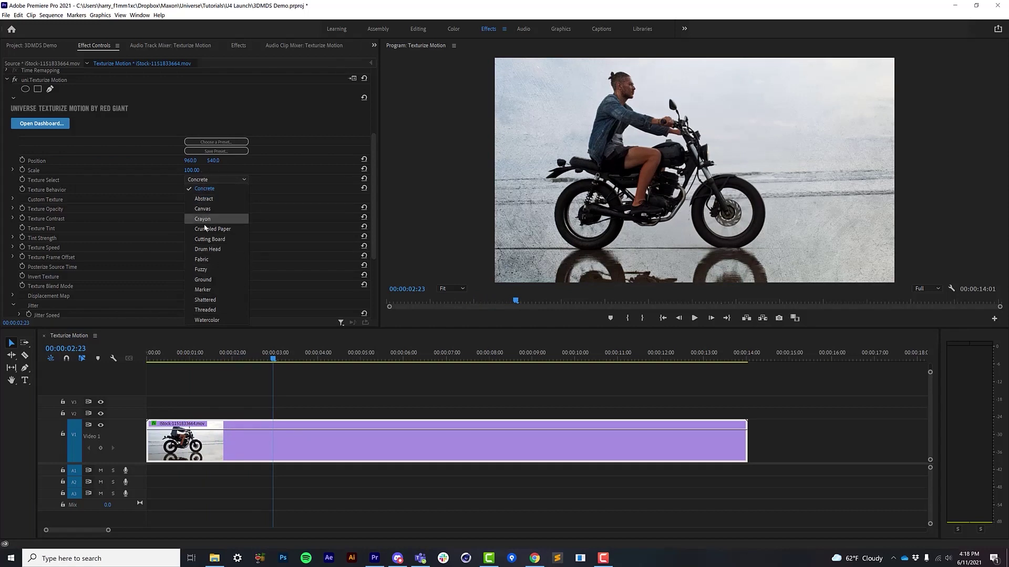
{"action": "left_click", "coordinate": [280, 345]}
{"action": "left_click_drag", "start_coordinate": [282, 350], "coordinate": [301, 351]}
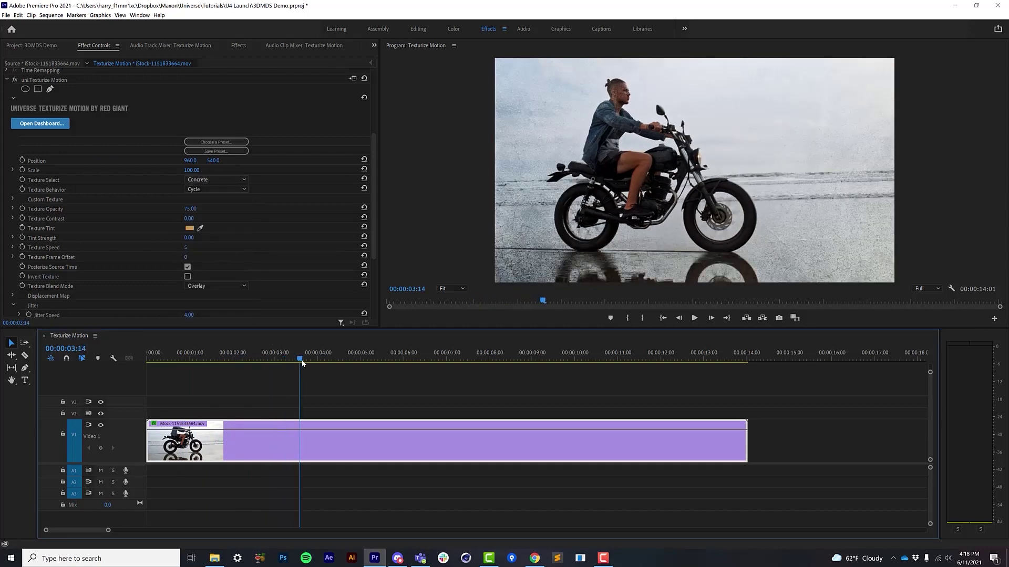
{"action": "key", "text": "space"}
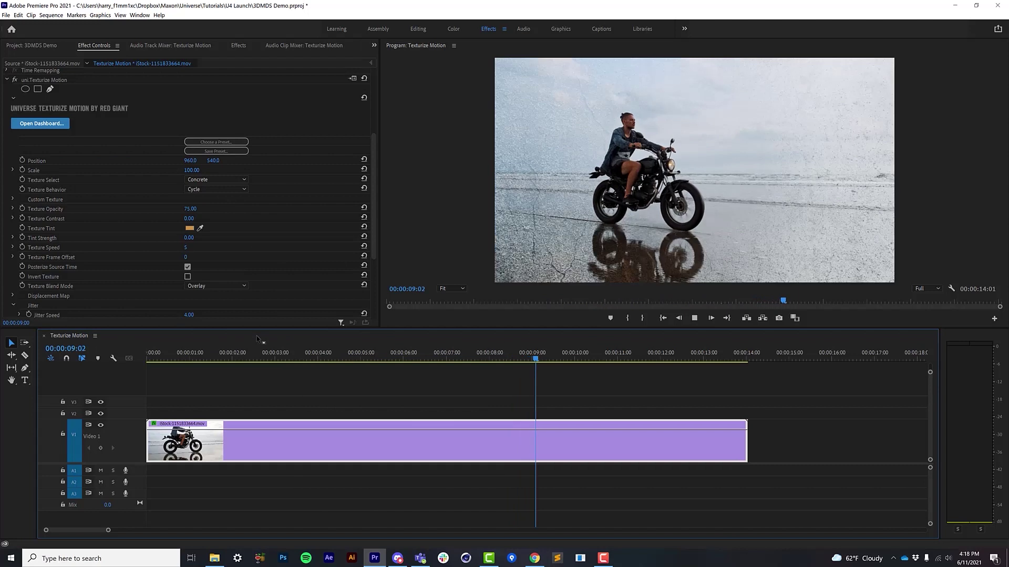
{"action": "key", "text": "space"}
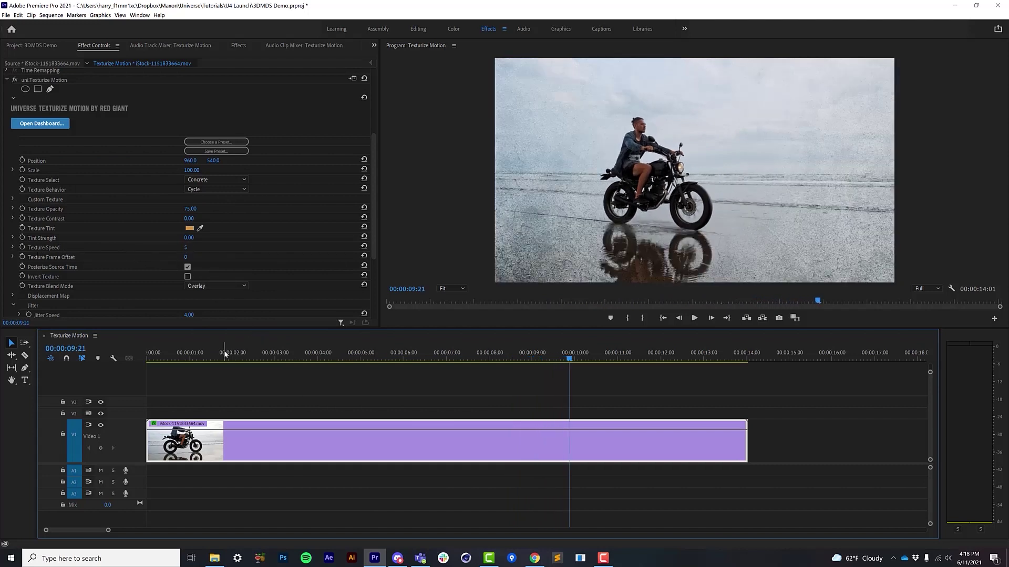
{"action": "left_click", "coordinate": [173, 358]}
{"action": "left_click_drag", "start_coordinate": [175, 359], "coordinate": [185, 359]}
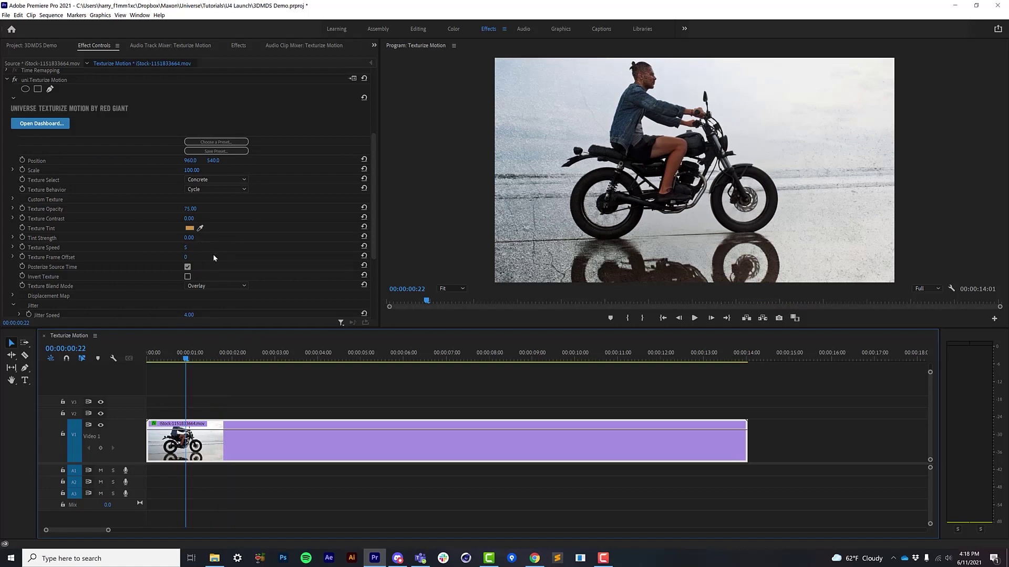
{"action": "key", "text": "space"}
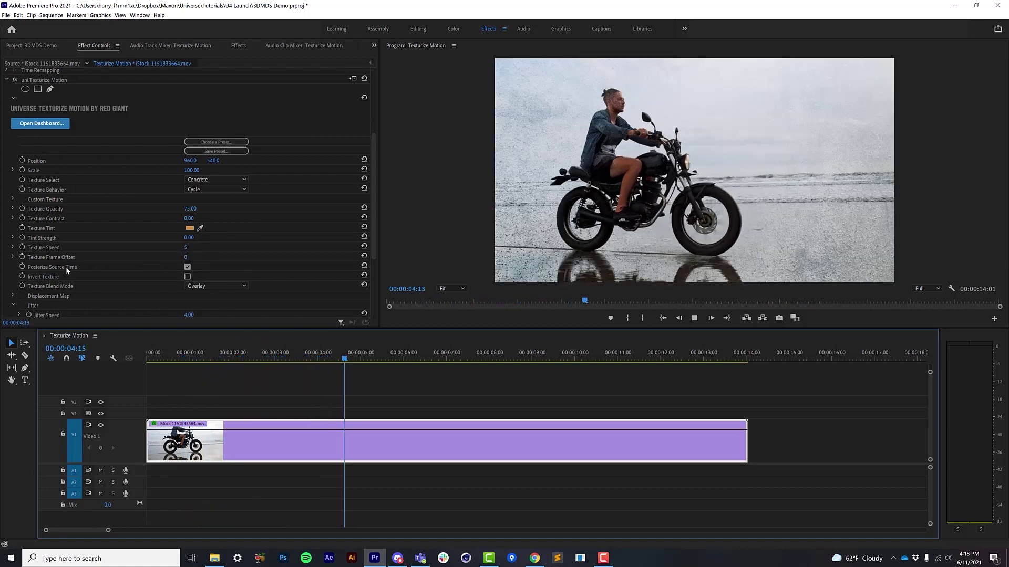
{"action": "key", "text": "space"}
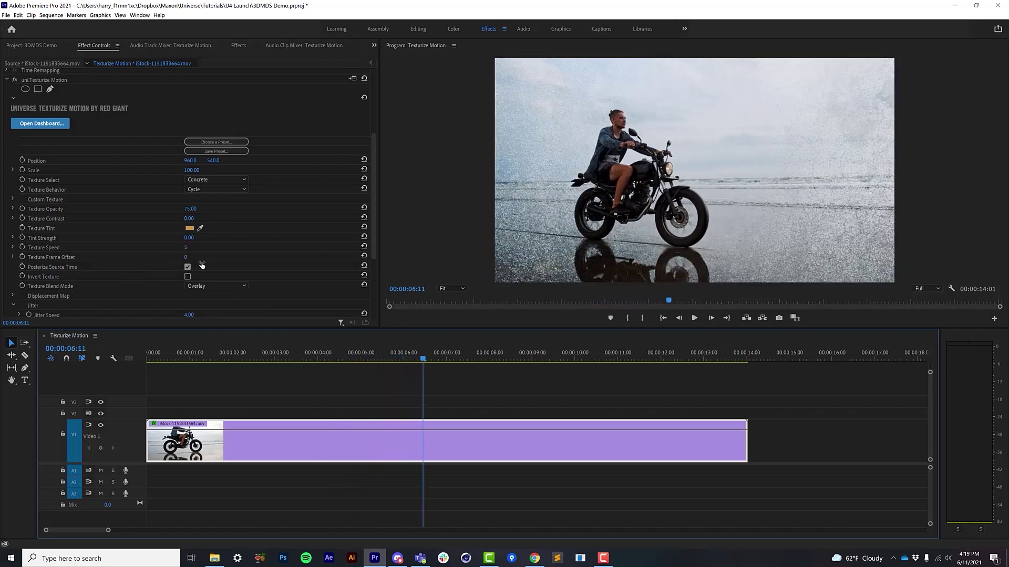
{"action": "left_click", "coordinate": [208, 359]}
{"action": "key", "text": "space"}
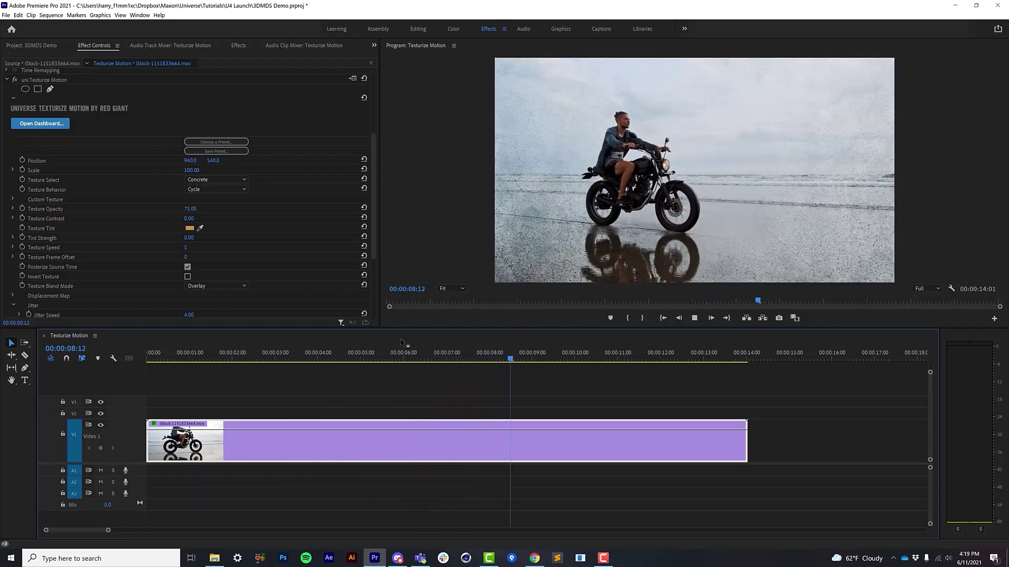
{"action": "left_click_drag", "start_coordinate": [374, 163], "coordinate": [385, 238]}
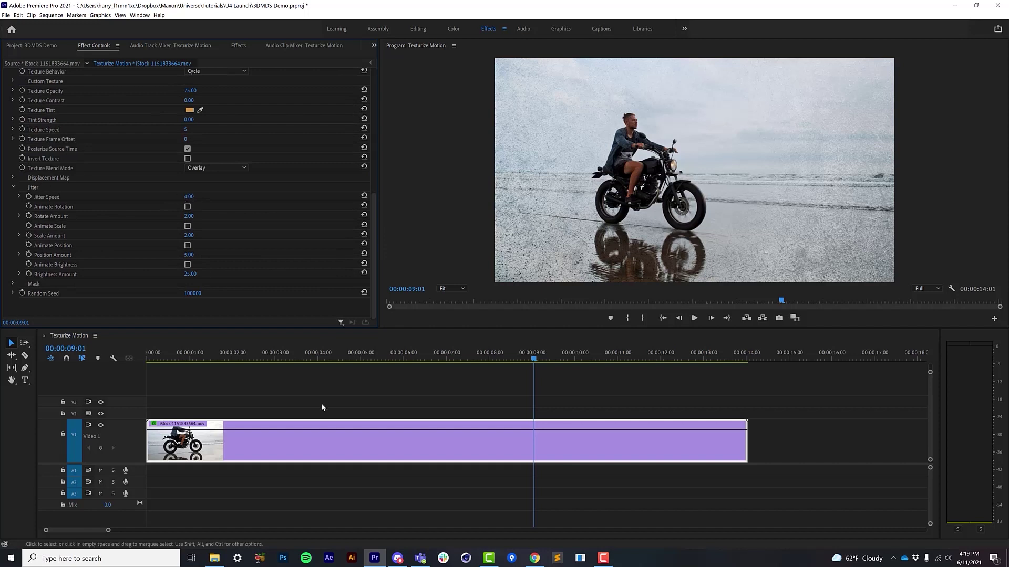
Step: Turn on Jitter's Animate Rotation, Scale and Brightness and play the clip to preview
{"action": "left_click", "coordinate": [257, 353]}
{"action": "key", "text": "space"}
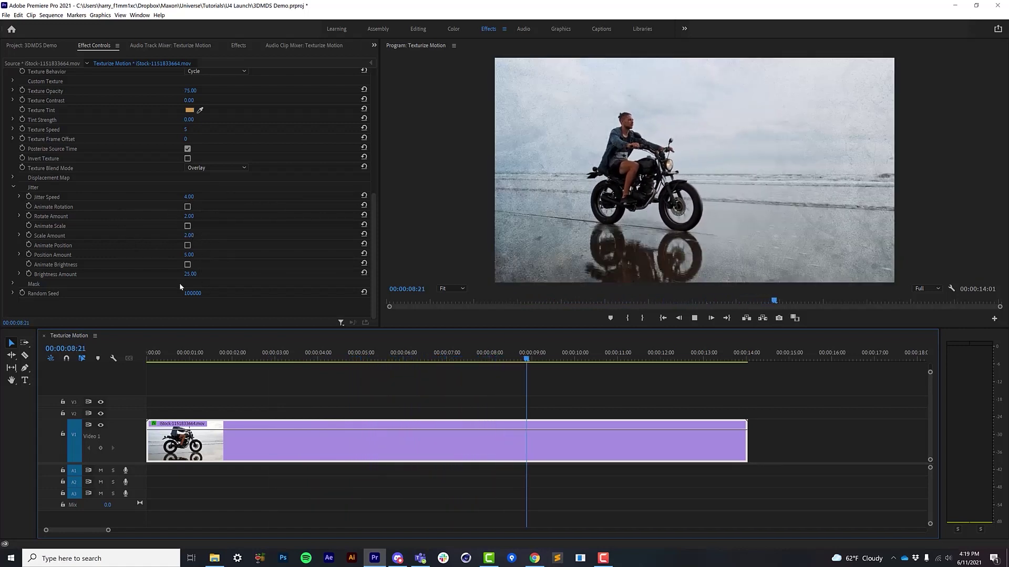
{"action": "left_click", "coordinate": [187, 207]}
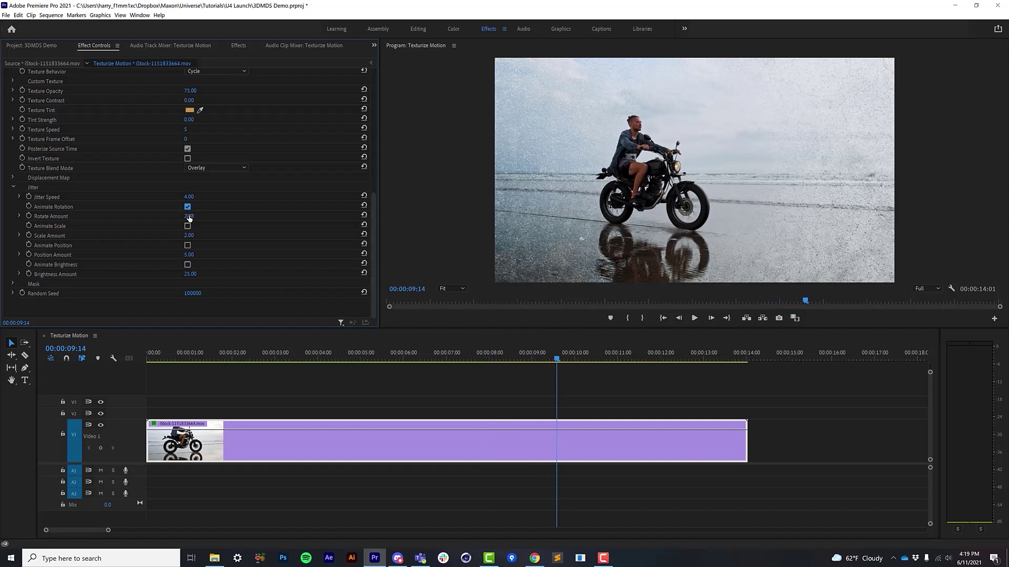
{"action": "left_click", "coordinate": [188, 226]}
{"action": "left_click", "coordinate": [188, 264]}
{"action": "left_click", "coordinate": [229, 358]}
{"action": "key", "text": "space"}
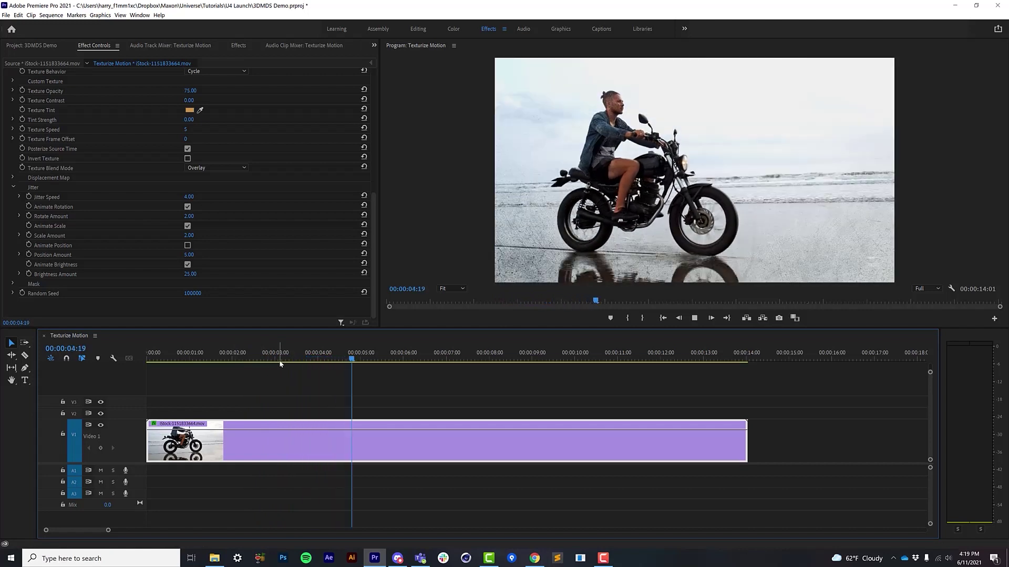
Step: Turn Animate Brightness, Scale and Rotation back off
{"action": "left_click", "coordinate": [187, 264]}
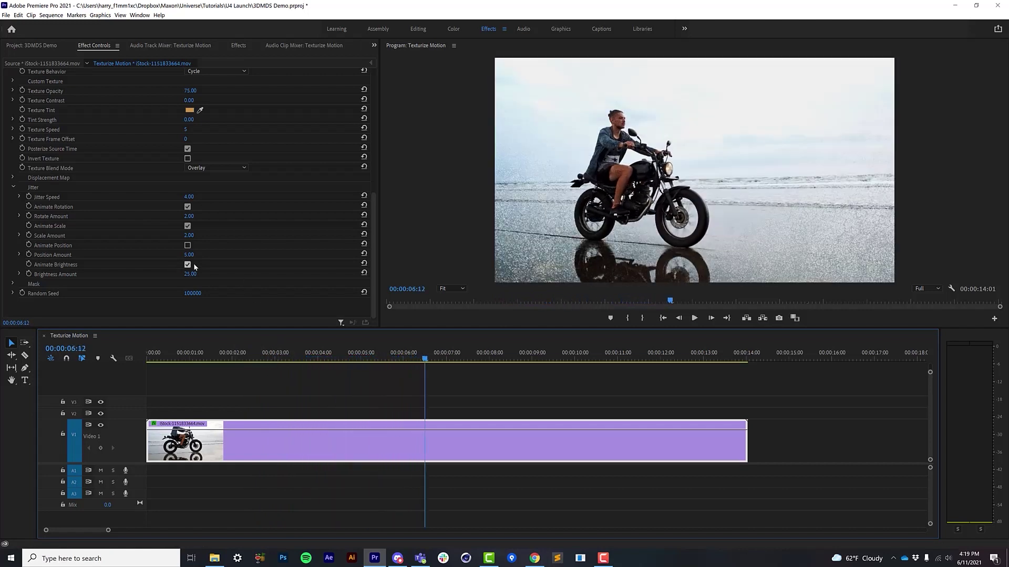
{"action": "left_click", "coordinate": [188, 226]}
{"action": "left_click", "coordinate": [187, 206]}
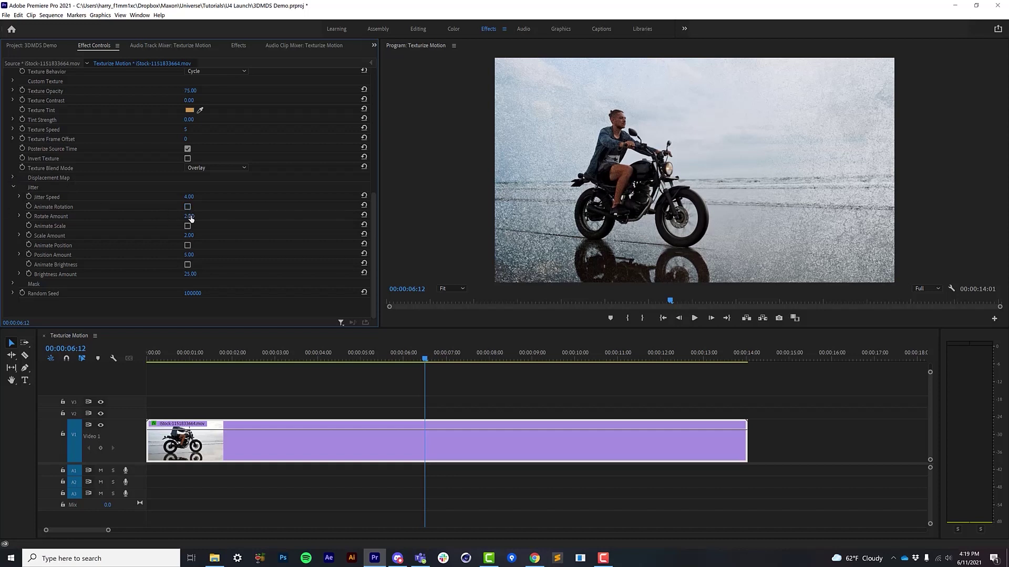
{"action": "left_click", "coordinate": [13, 178]}
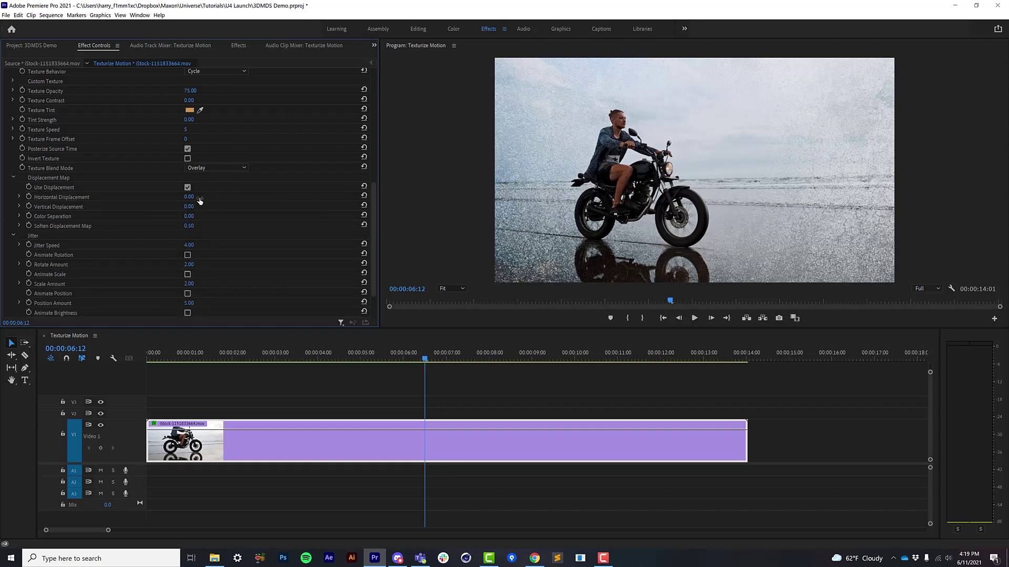
Step: Set Horizontal Displacement to 0.05 and switch the texture to Marker, previewing playback
{"action": "type", "text": "0.05"}
{"action": "key", "text": "Return"}
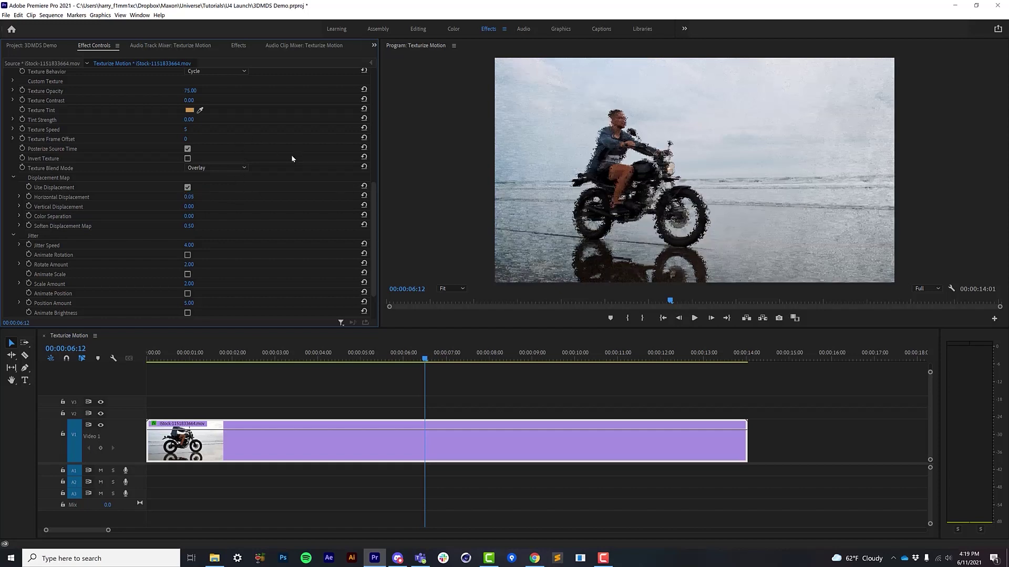
{"action": "scroll", "coordinate": [292, 159], "scroll_direction": "up", "scroll_amount": 5}
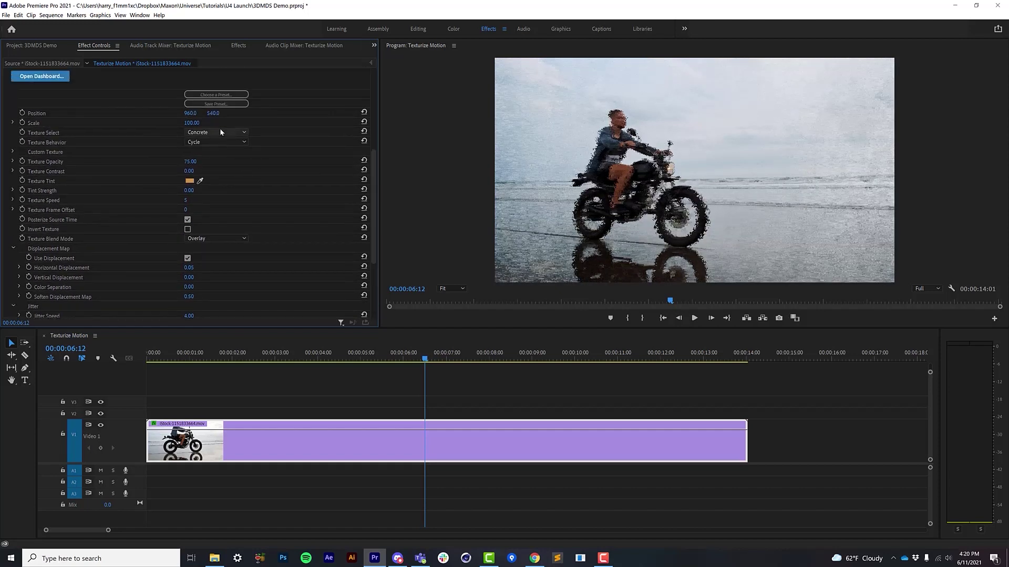
{"action": "left_click", "coordinate": [221, 132]}
{"action": "left_click", "coordinate": [218, 242]}
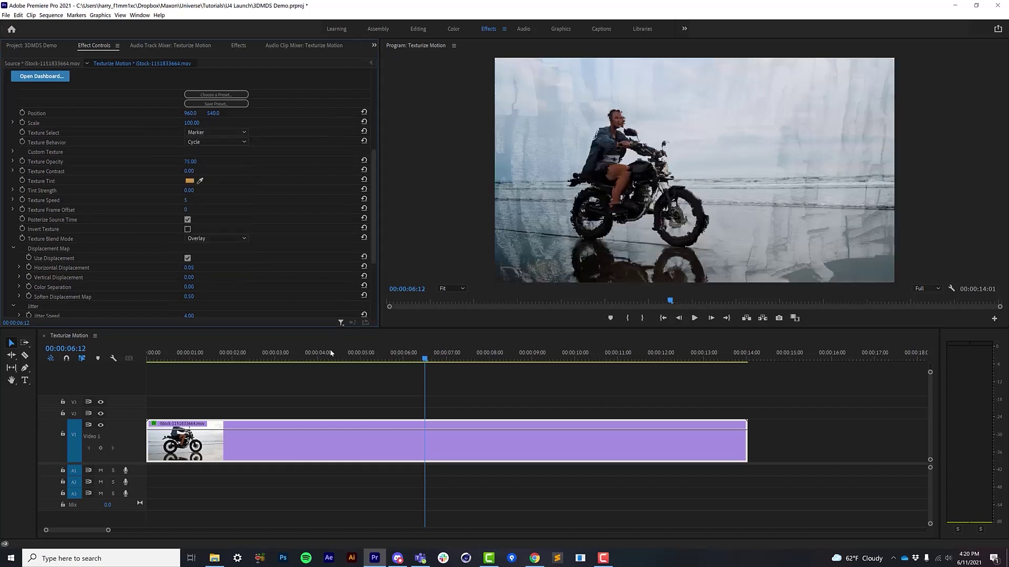
{"action": "scroll", "coordinate": [295, 264], "scroll_direction": "down", "scroll_amount": 3}
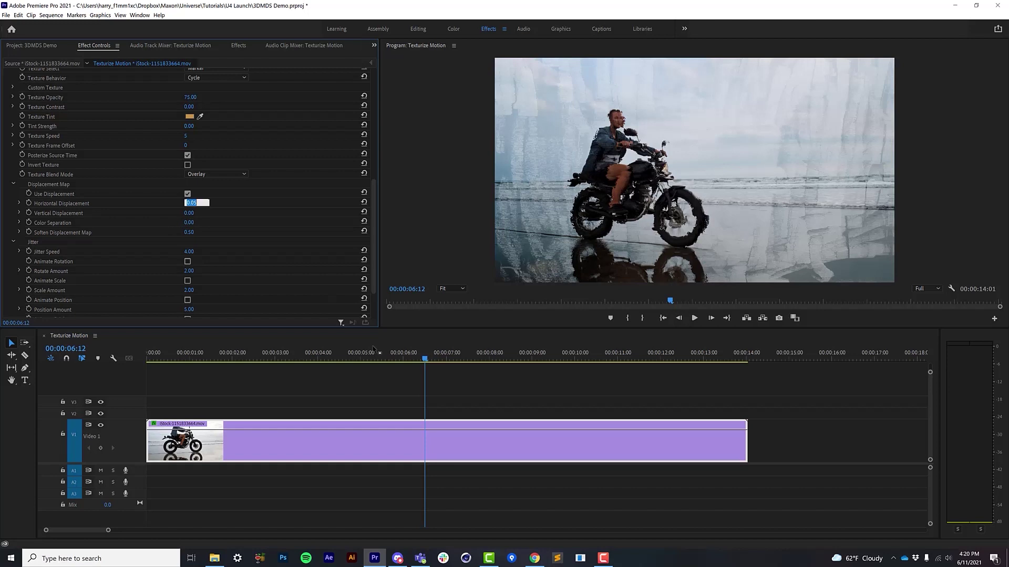
{"action": "left_click", "coordinate": [236, 354]}
{"action": "key", "text": "space"}
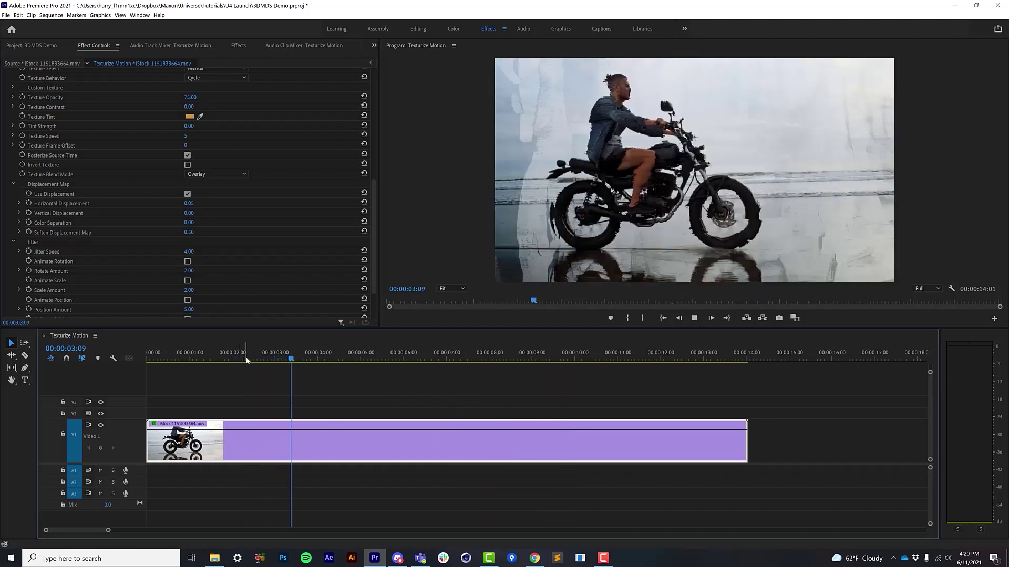
Step: Set Color Separation to 0.20 and play back from about three seconds to preview
{"action": "left_click", "coordinate": [189, 222]}
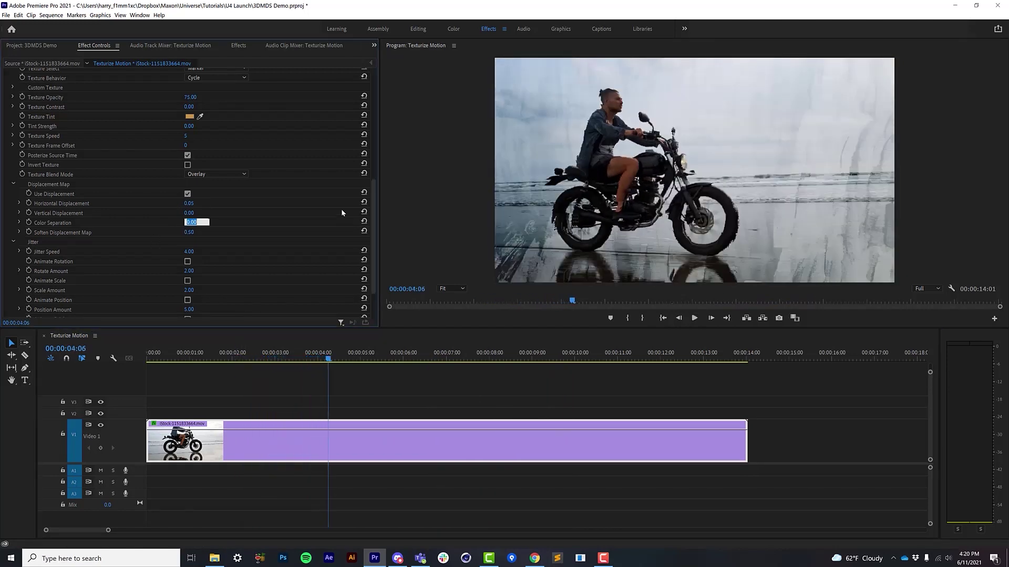
{"action": "type", "text": "0.2"}
{"action": "key", "text": "Return"}
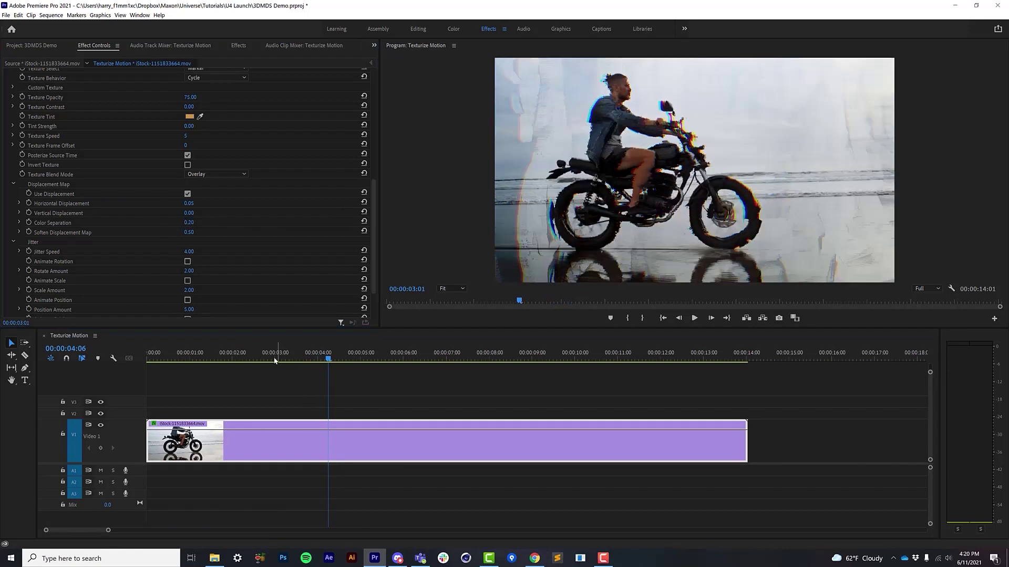
{"action": "left_click", "coordinate": [273, 356]}
{"action": "key", "text": "space"}
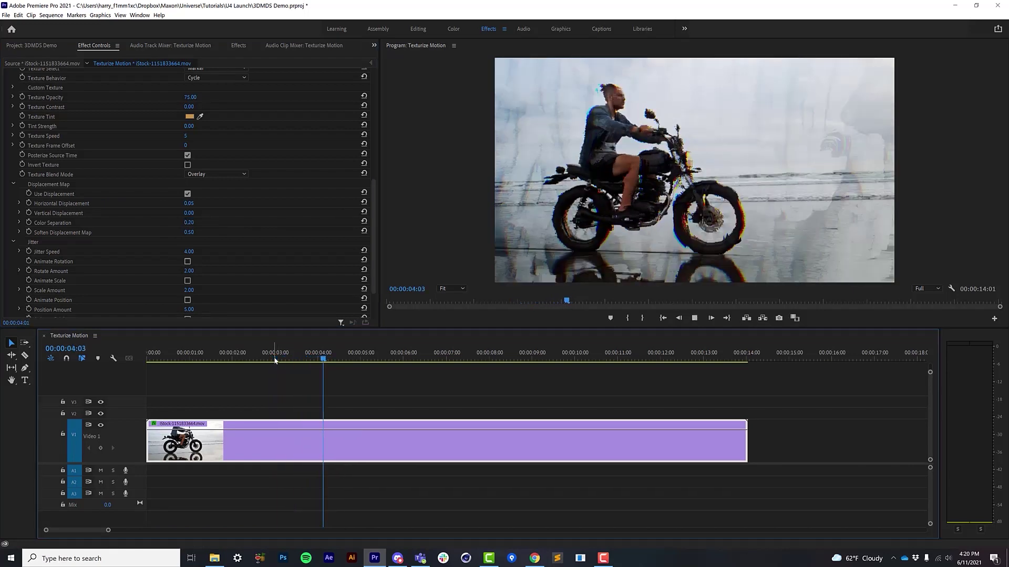